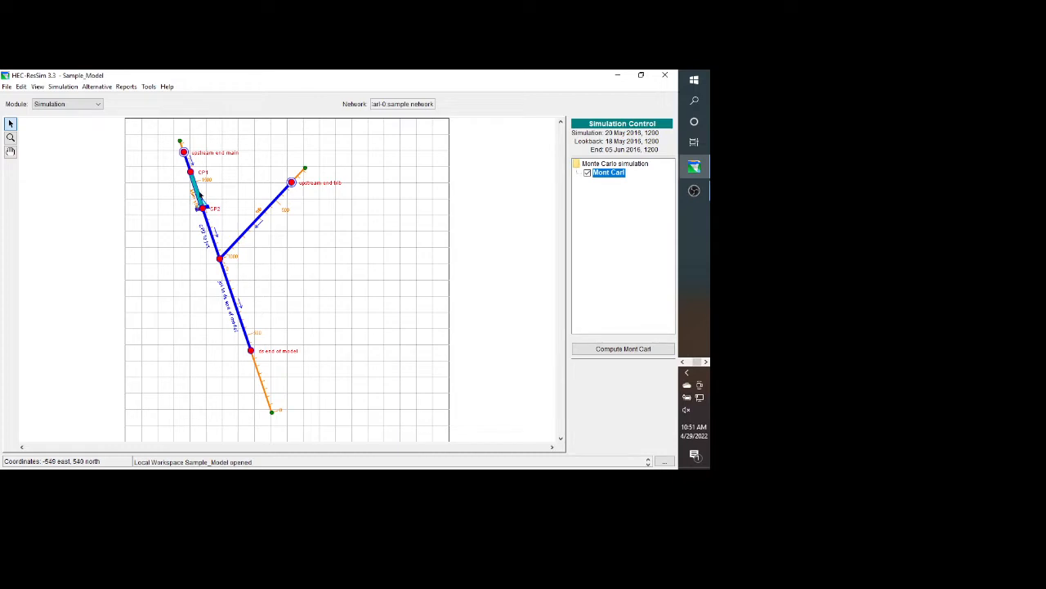
Step: Review the main stem res reservoir's controlled outlet capacity and its Flood Control maximum release rule, leaving the properties unchanged
{"action": "left_click", "coordinate": [197, 194]}
{"action": "right_click", "coordinate": [197, 194]}
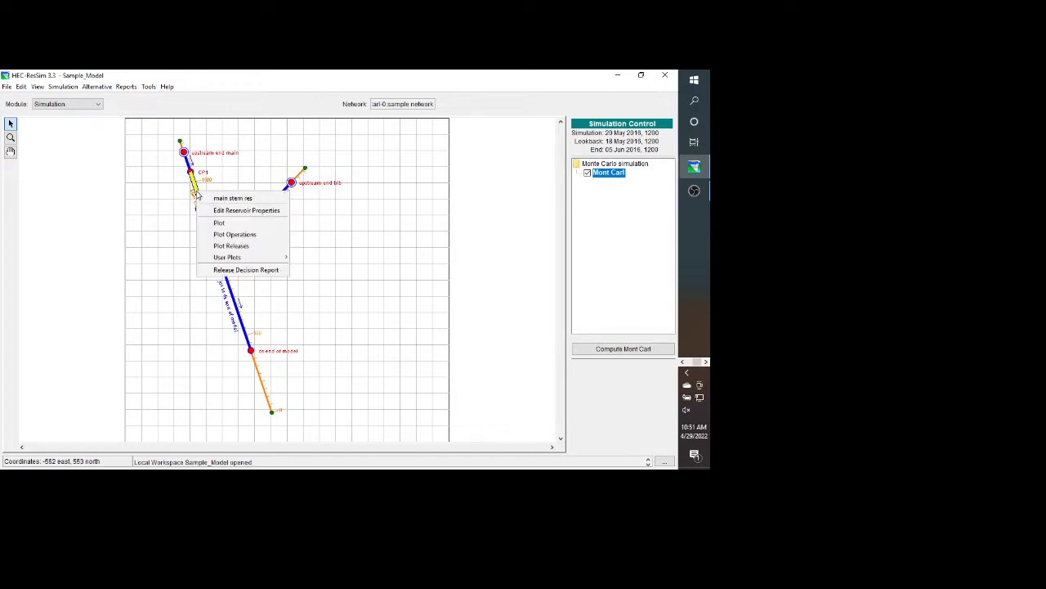
{"action": "left_click", "coordinate": [221, 211]}
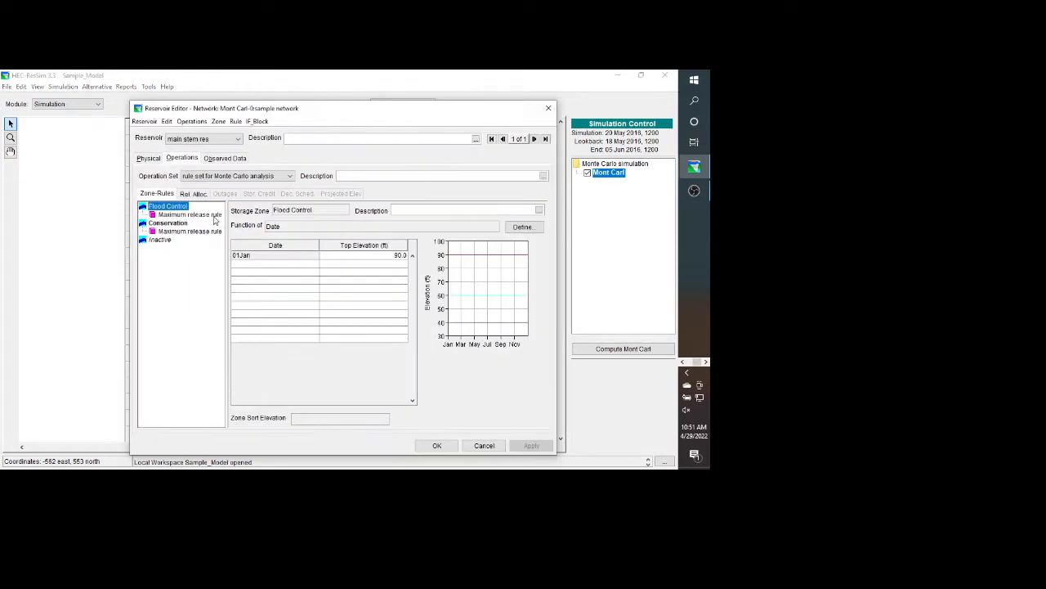
{"action": "left_click", "coordinate": [149, 158]}
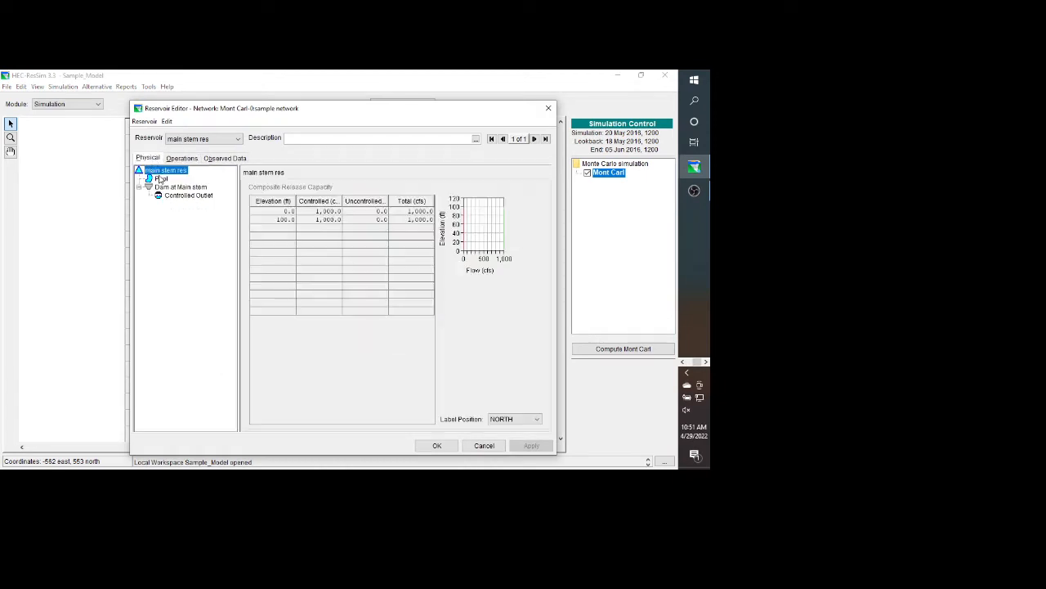
{"action": "left_click", "coordinate": [171, 197]}
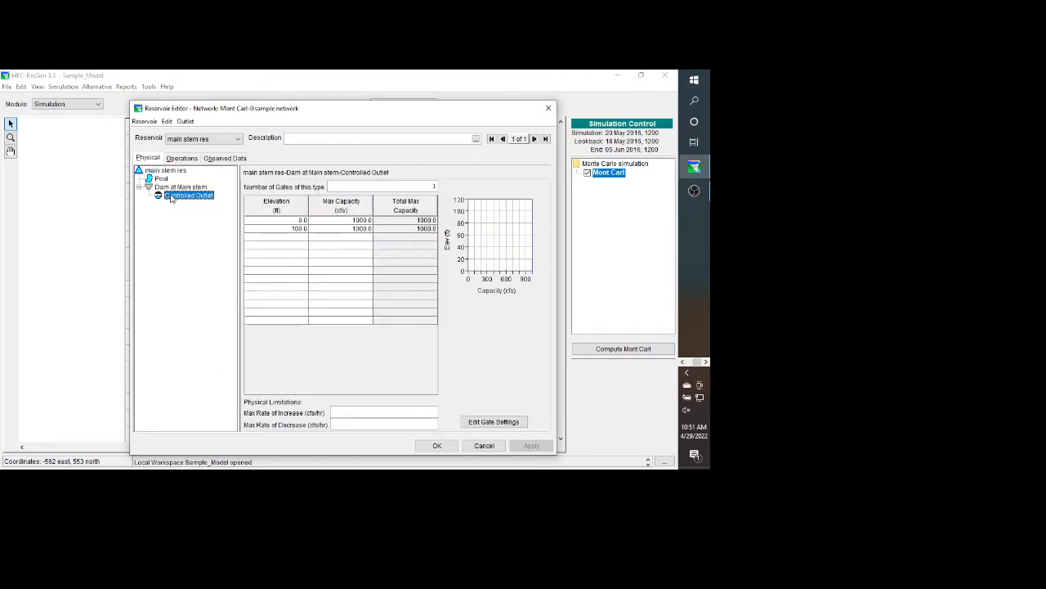
{"action": "left_click", "coordinate": [180, 160]}
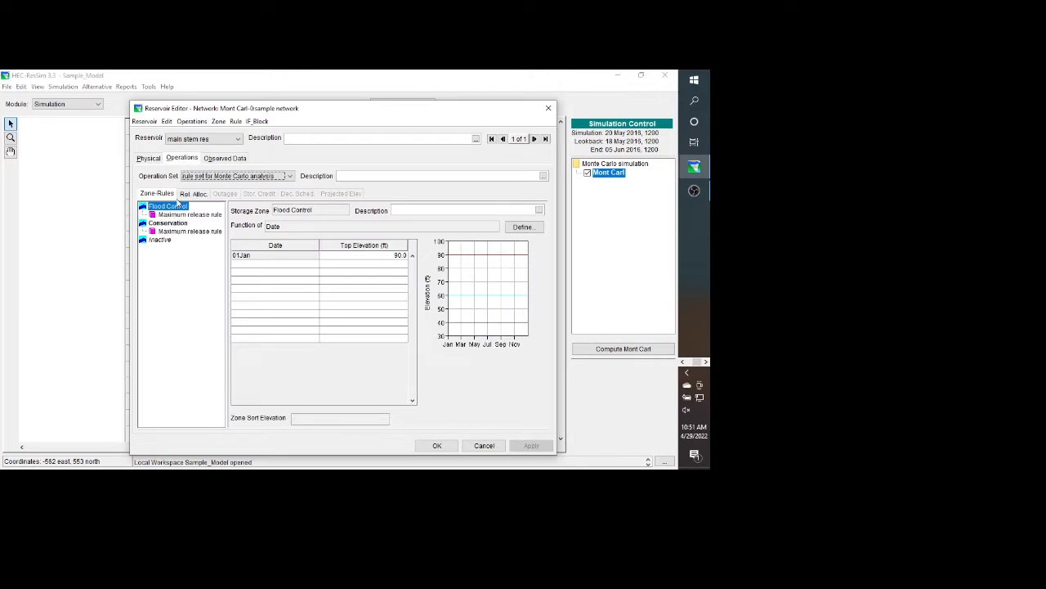
{"action": "left_click", "coordinate": [178, 215]}
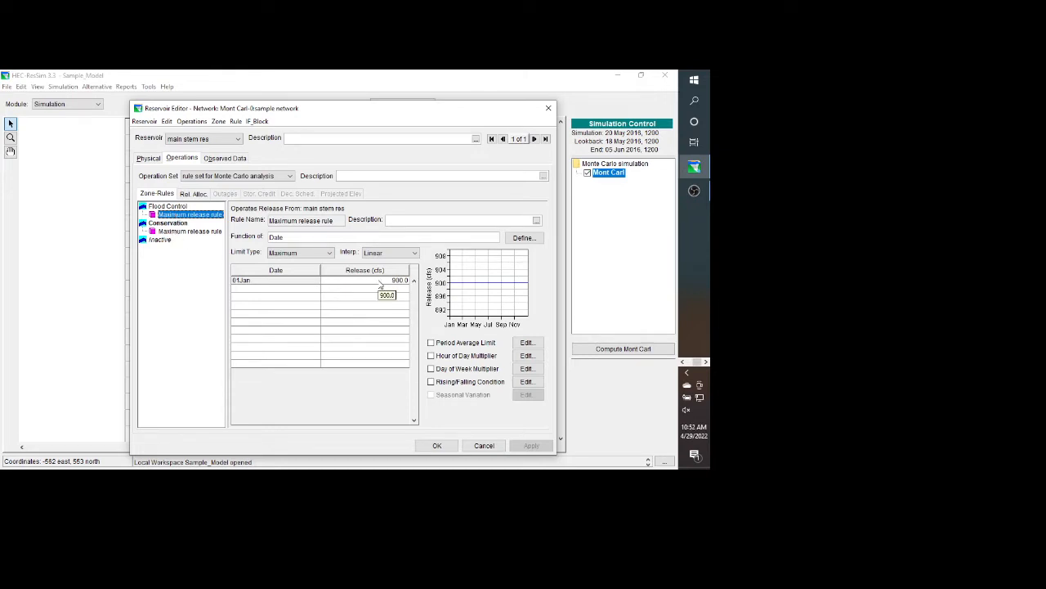
{"action": "left_click", "coordinate": [486, 445]}
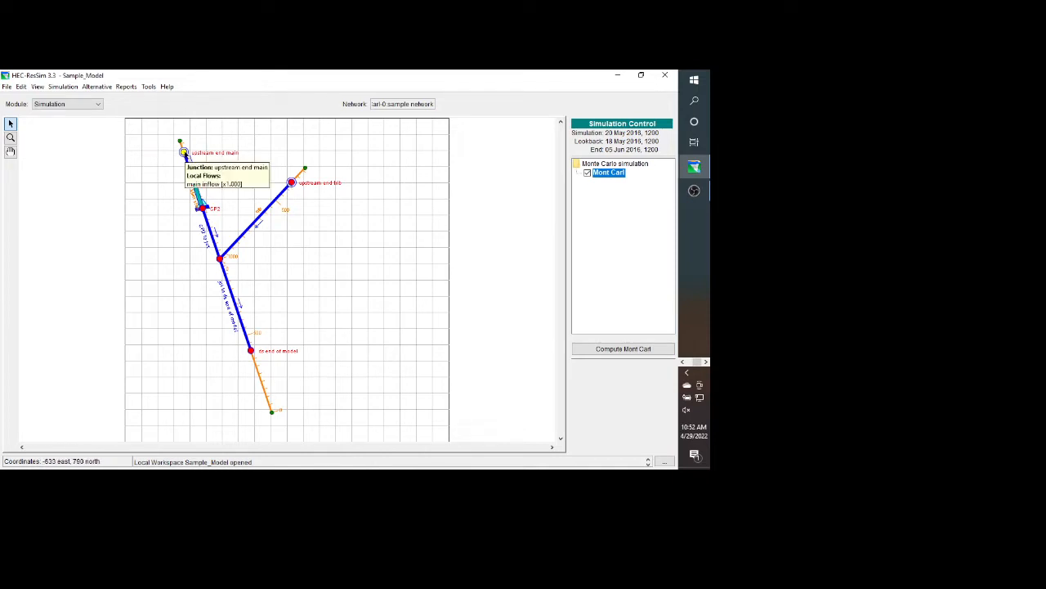
Step: Inspect the local flow and factor assigned to the upstream end main junction, discarding any edits
{"action": "right_click", "coordinate": [184, 153]}
{"action": "left_click", "coordinate": [202, 171]}
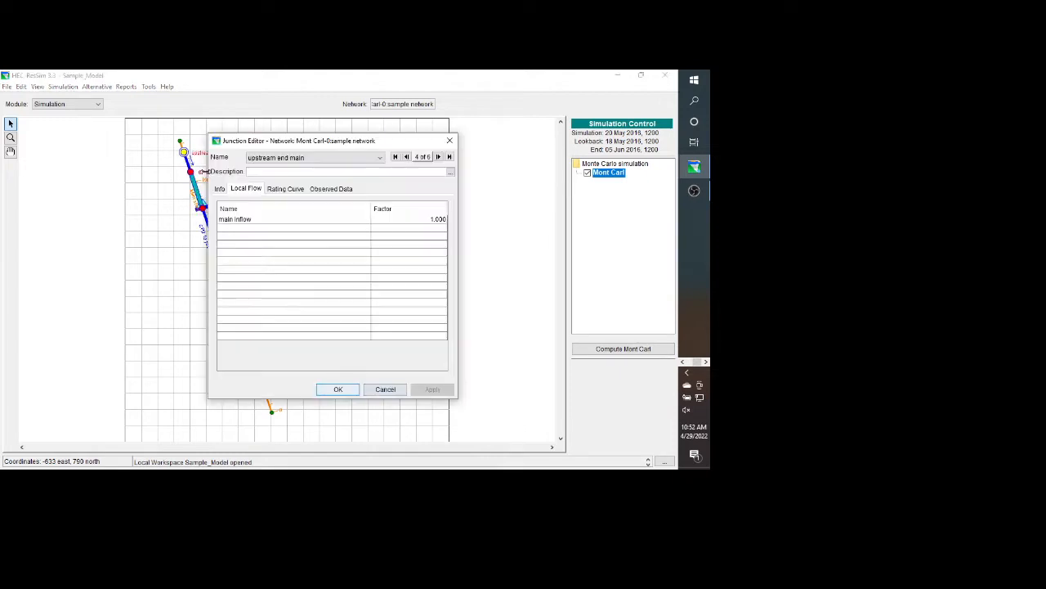
{"action": "left_click", "coordinate": [274, 222]}
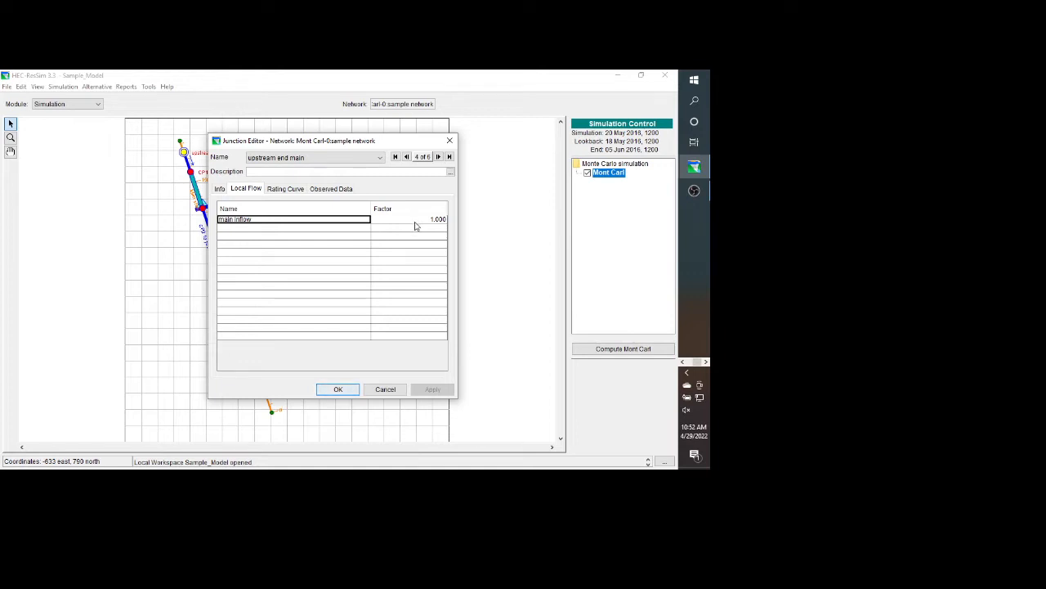
{"action": "left_click", "coordinate": [381, 390]}
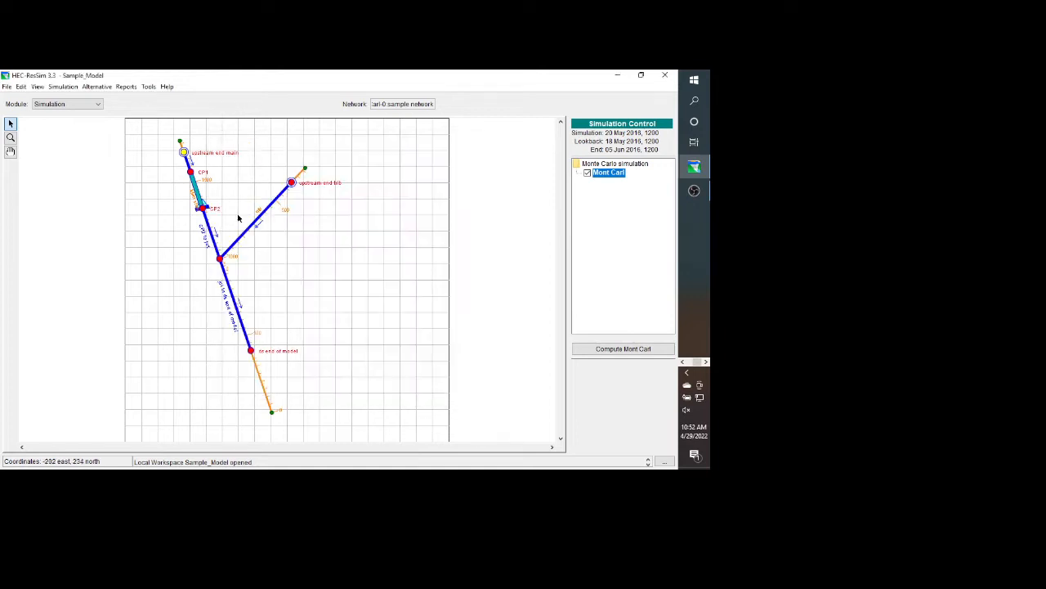
Step: Open the Mont Carl alternative for editing and review its run control, operations and lookback settings
{"action": "left_click", "coordinate": [96, 87]}
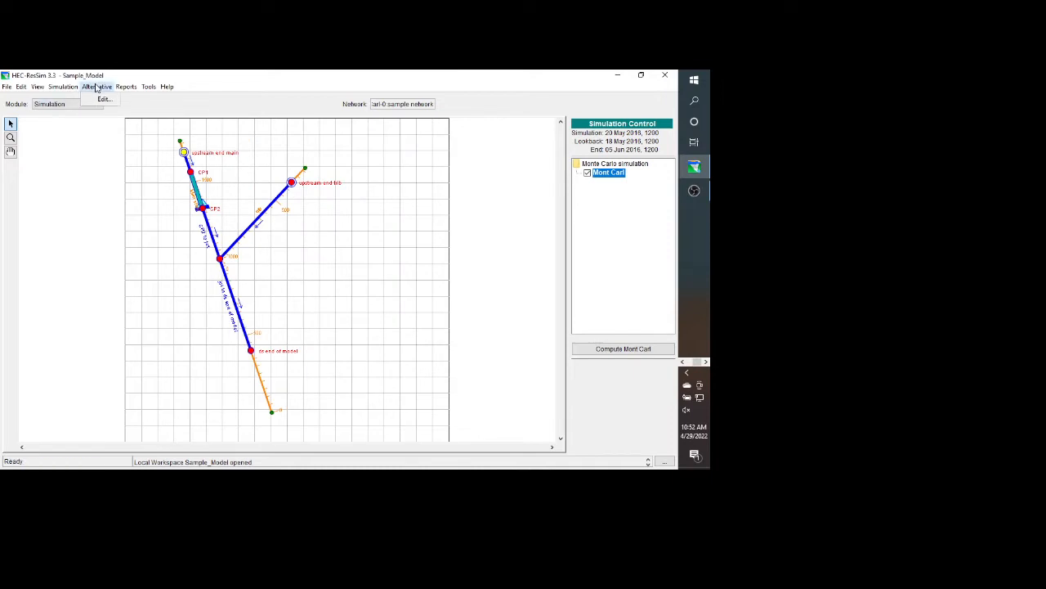
{"action": "left_click", "coordinate": [102, 99]}
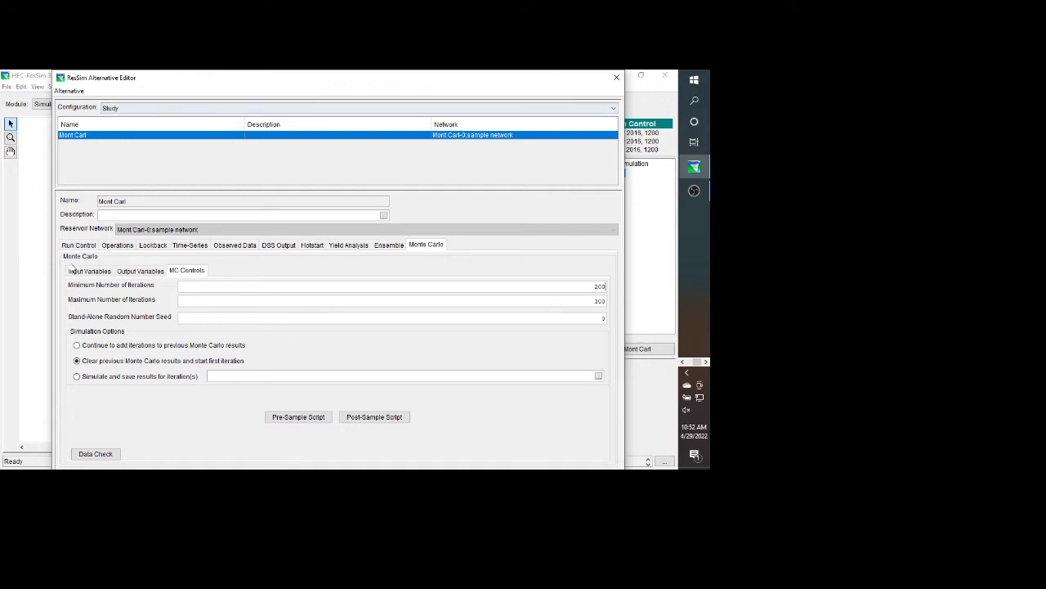
{"action": "left_click", "coordinate": [79, 245]}
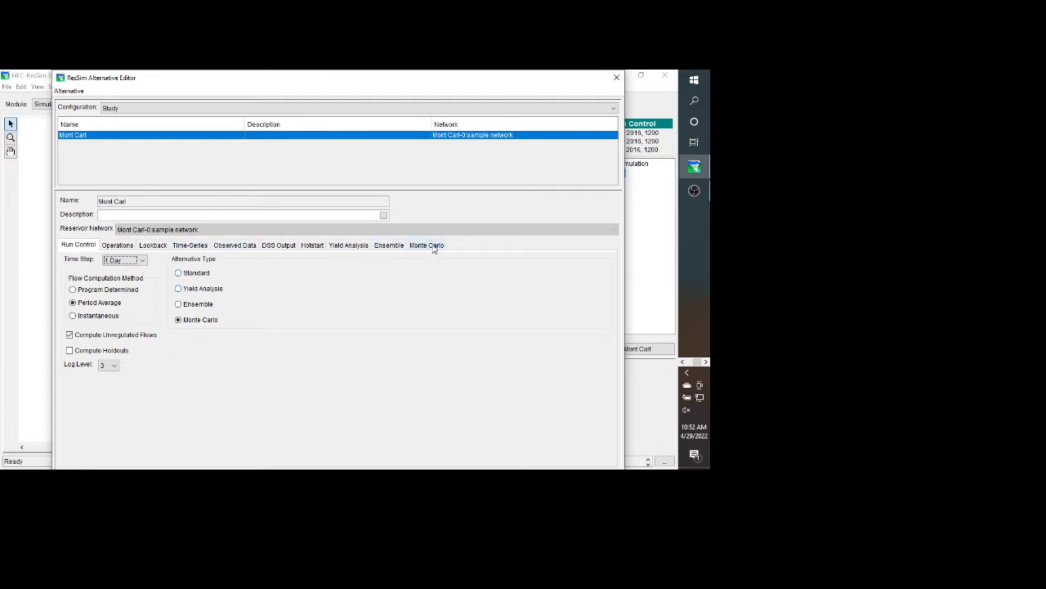
{"action": "left_click", "coordinate": [125, 246]}
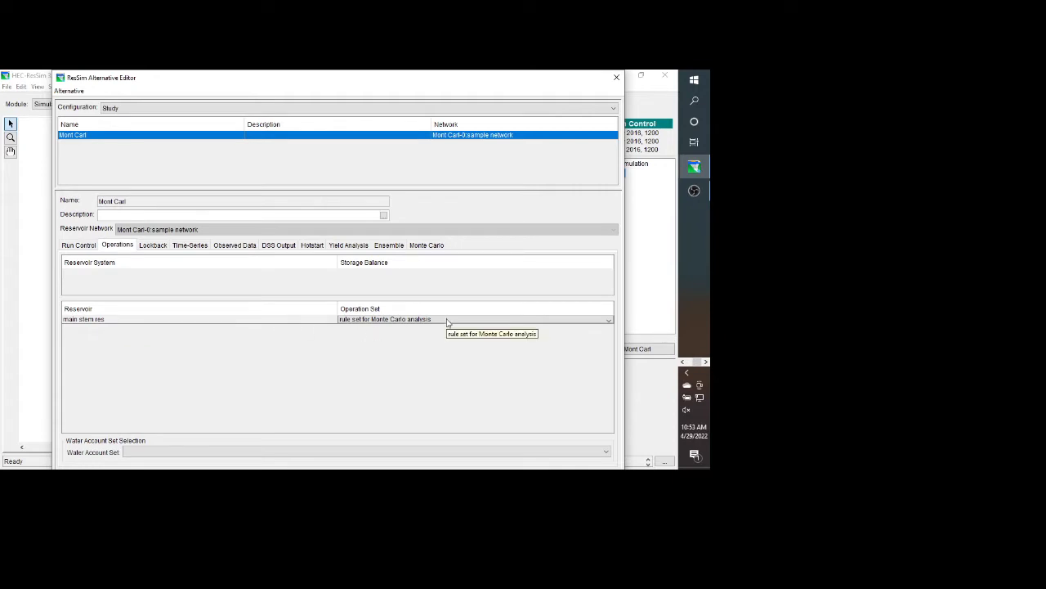
{"action": "left_click", "coordinate": [151, 246]}
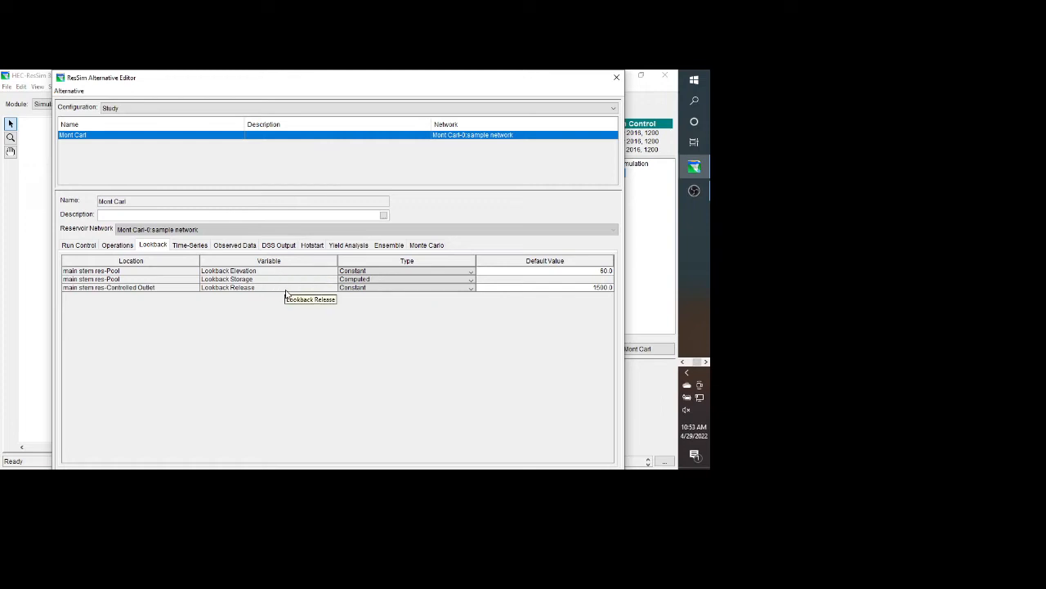
Step: Plot the main inflow time series of the Mont Carl alternative, examine the record, and close the plot
{"action": "left_click", "coordinate": [189, 247]}
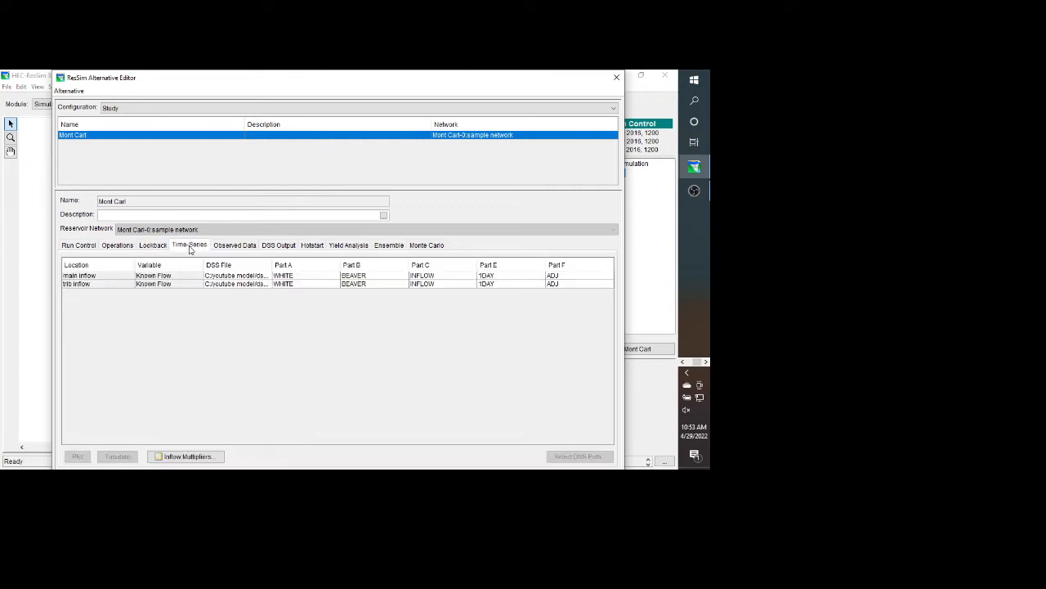
{"action": "left_click", "coordinate": [275, 276]}
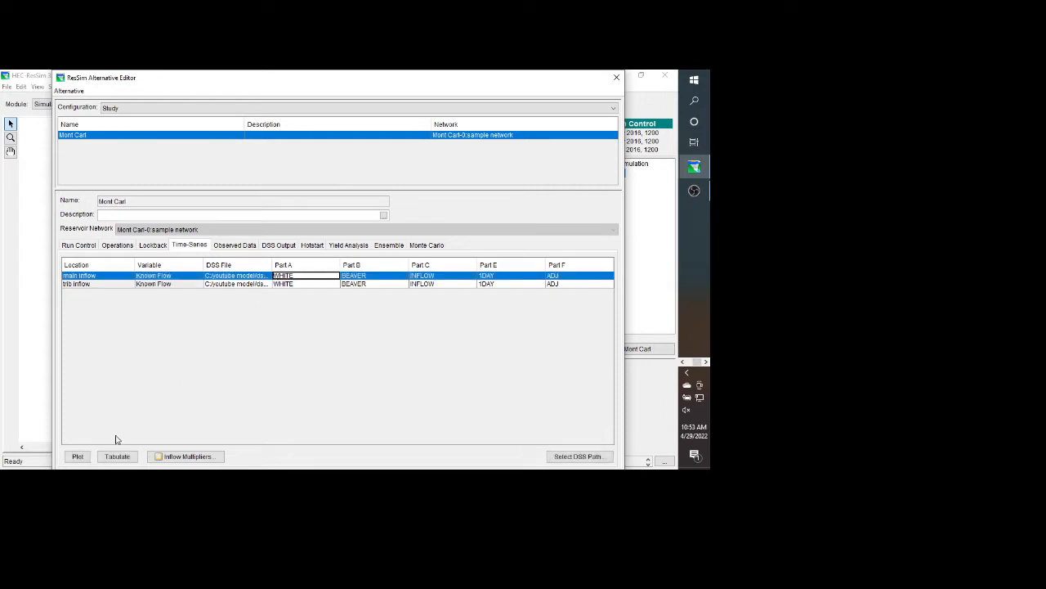
{"action": "left_click", "coordinate": [78, 456]}
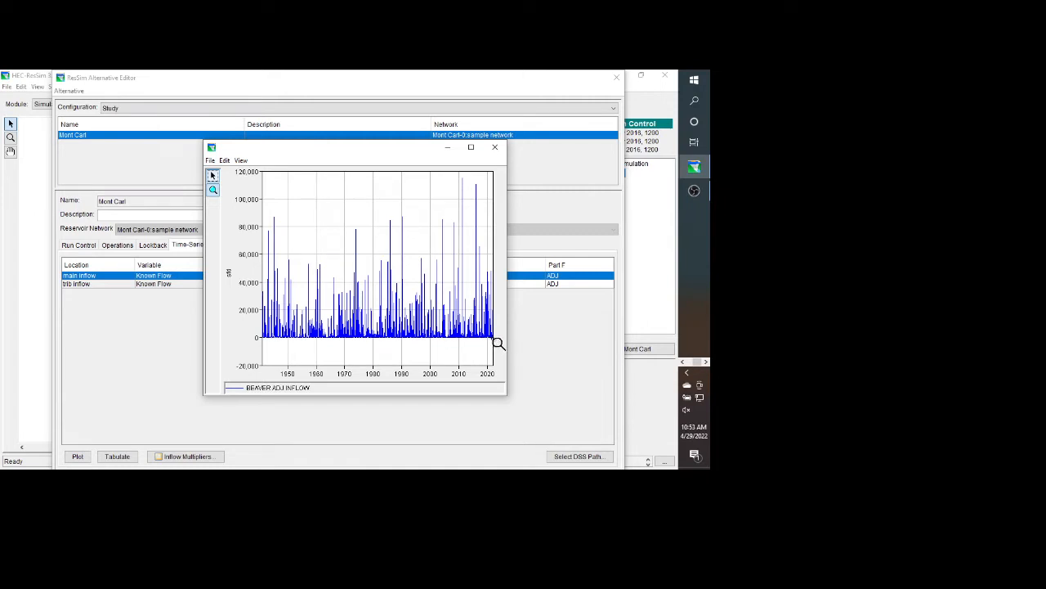
{"action": "mouse_move", "coordinate": [497, 343]}
{"action": "left_click", "coordinate": [495, 148]}
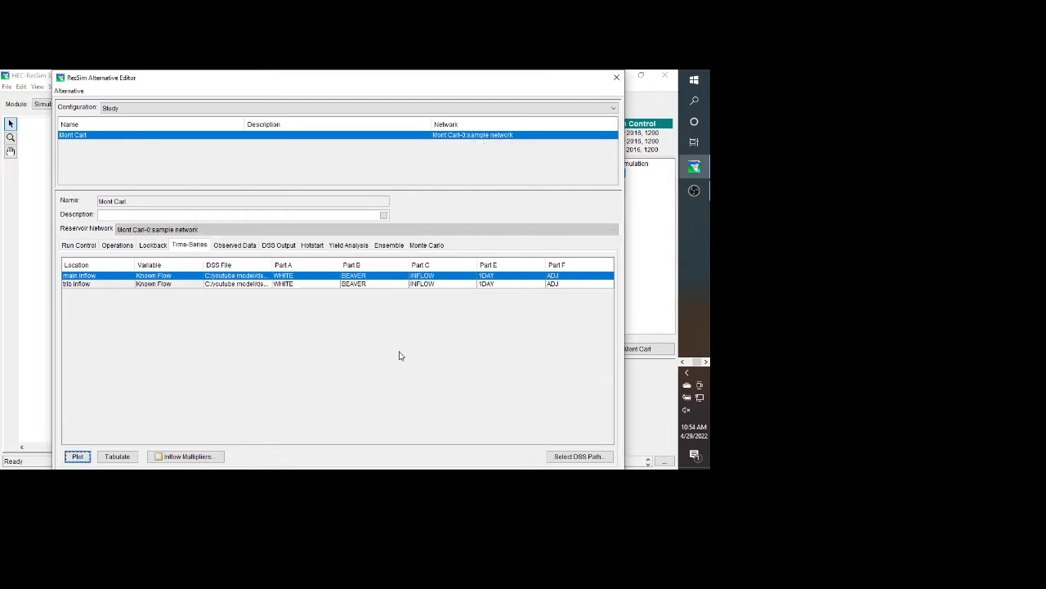
Step: Uncover the Simulation Control information behind the alternative editor and check the simulation, lookback and end dates
{"action": "left_click_drag", "start_coordinate": [508, 76], "coordinate": [439, 86]}
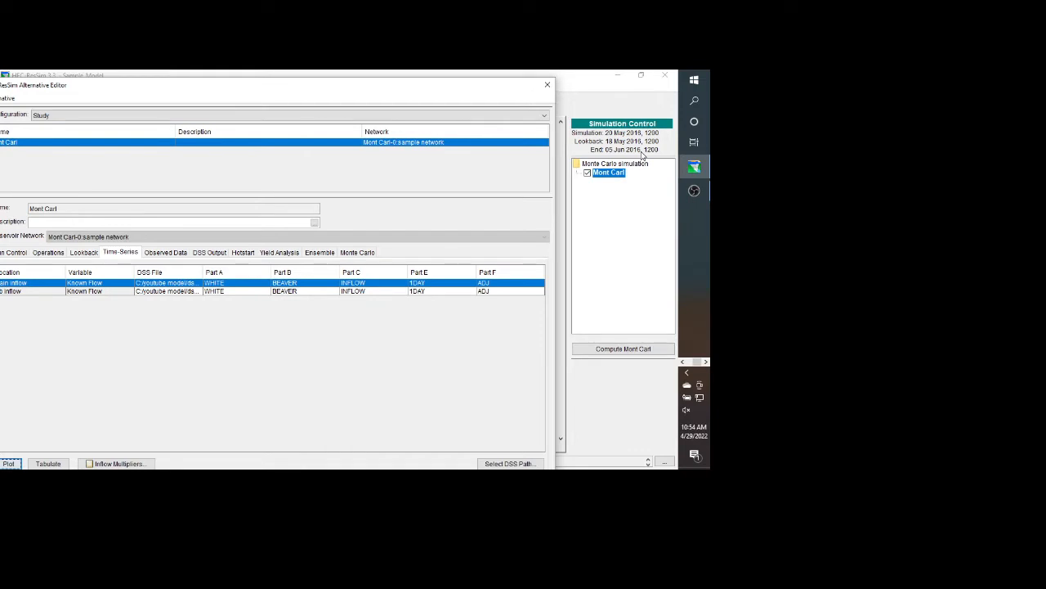
{"action": "left_click_drag", "start_coordinate": [301, 93], "coordinate": [355, 86]}
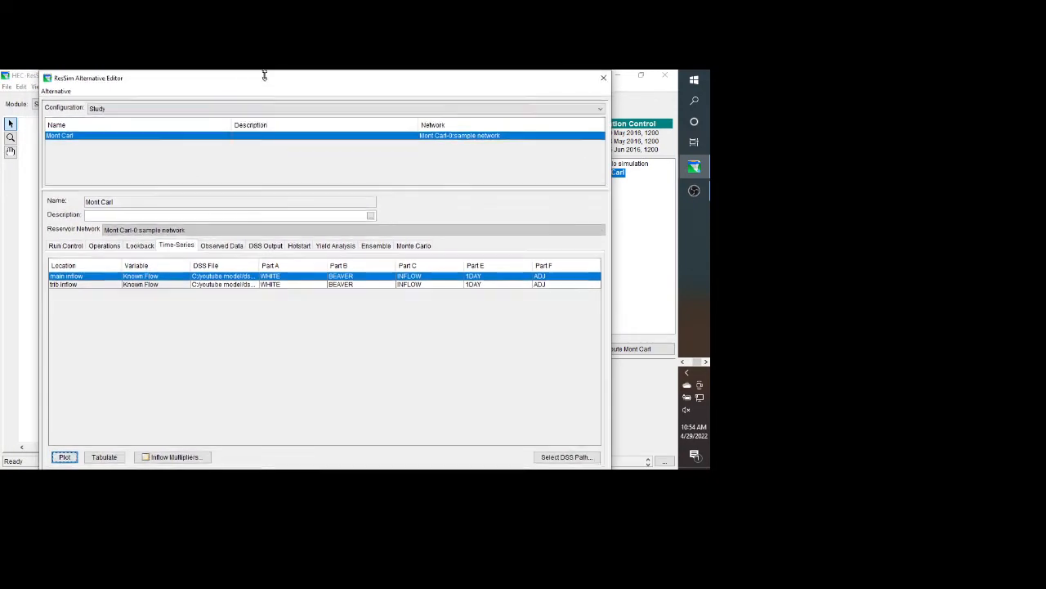
{"action": "left_click_drag", "start_coordinate": [264, 74], "coordinate": [273, 126]}
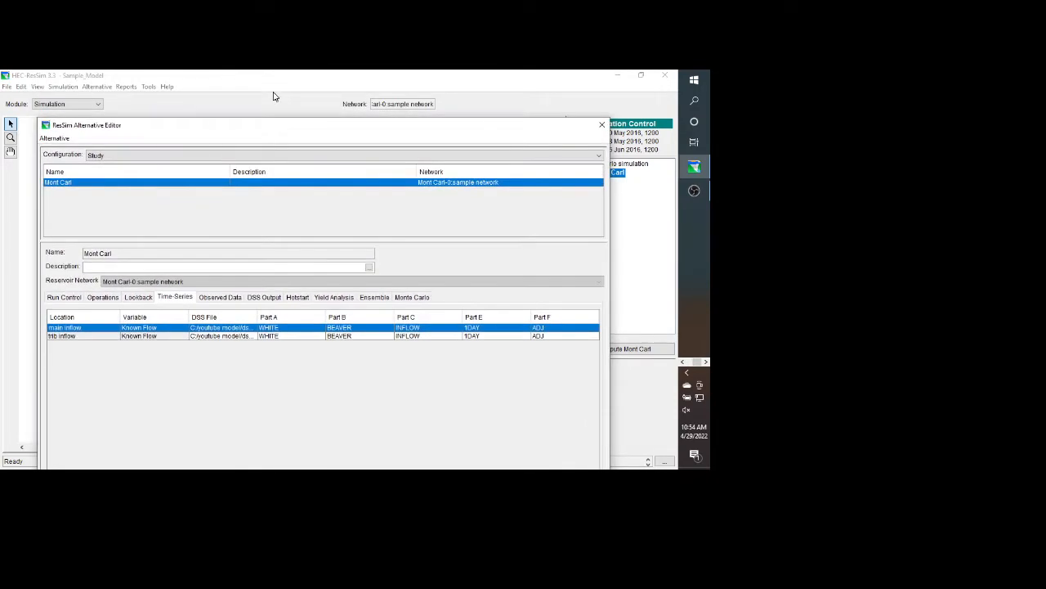
Step: Check the alternative's Monte Carlo iteration controls and the alternative type in its run control settings
{"action": "left_click", "coordinate": [413, 298]}
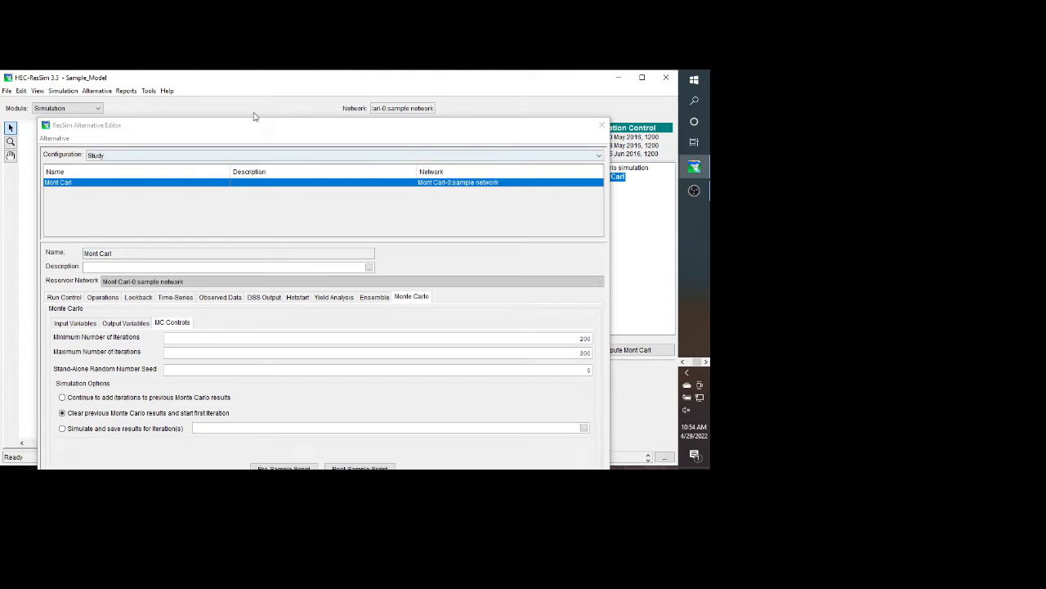
{"action": "left_click_drag", "start_coordinate": [254, 130], "coordinate": [250, 82]}
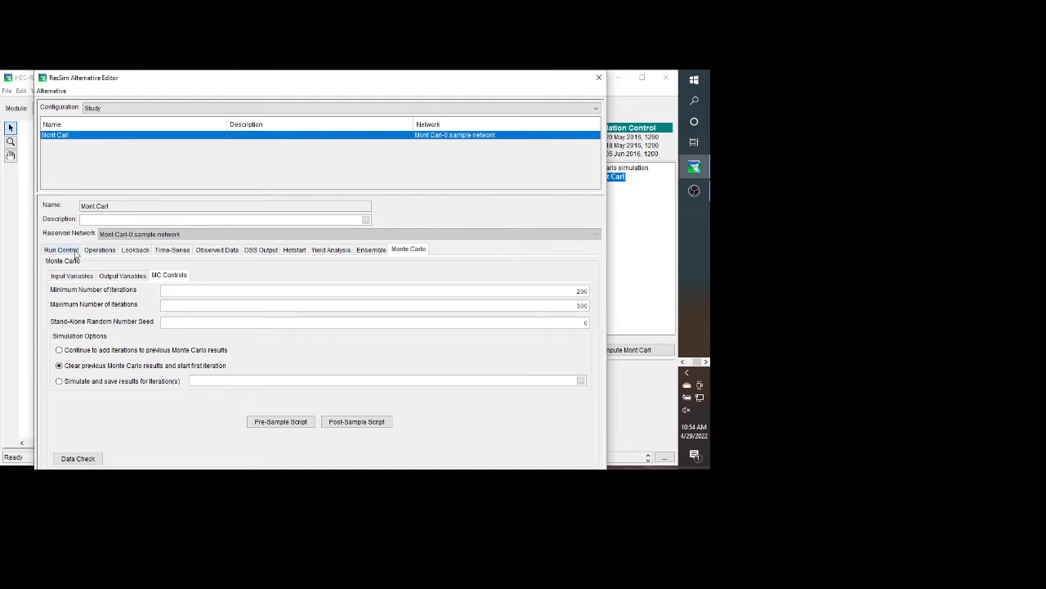
{"action": "left_click", "coordinate": [65, 250]}
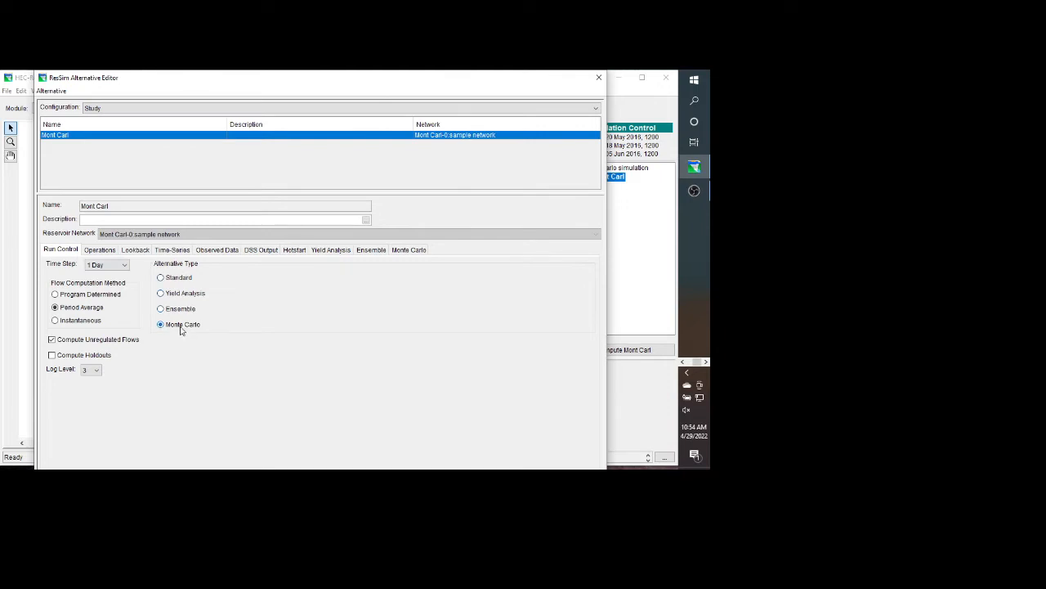
{"action": "left_click", "coordinate": [415, 250]}
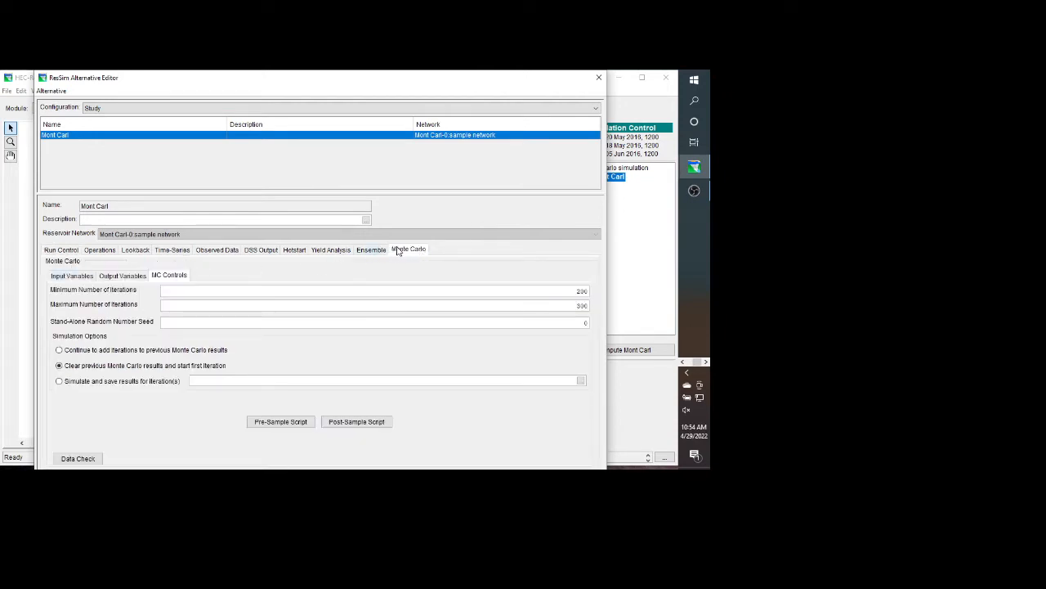
Step: Look through the Monte Carlo output variables and MC controls, ending on the list of input variables
{"action": "left_click", "coordinate": [72, 276]}
{"action": "left_click", "coordinate": [120, 277]}
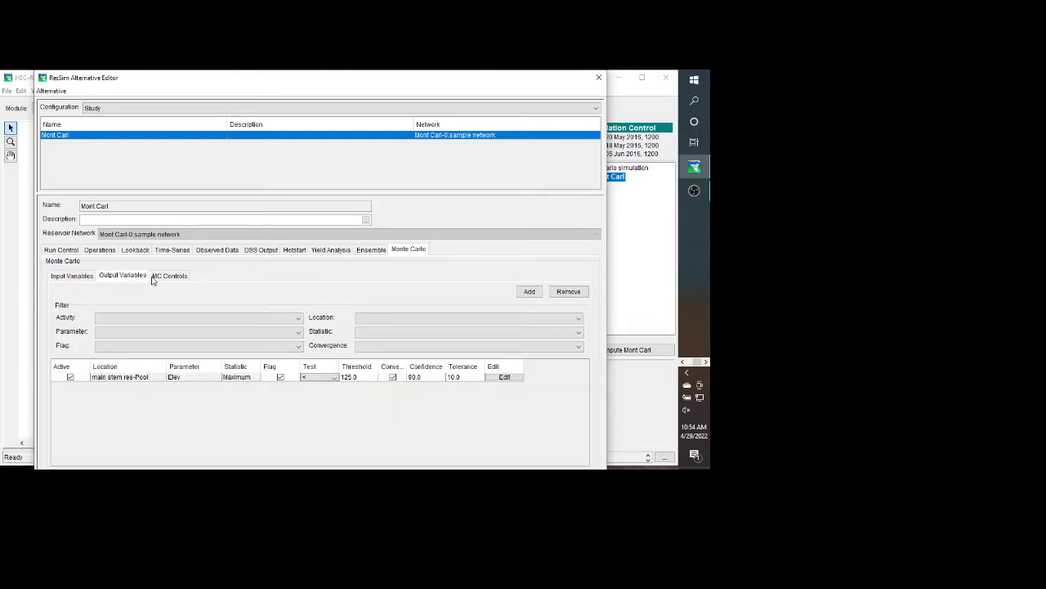
{"action": "left_click", "coordinate": [169, 278]}
{"action": "left_click", "coordinate": [66, 278]}
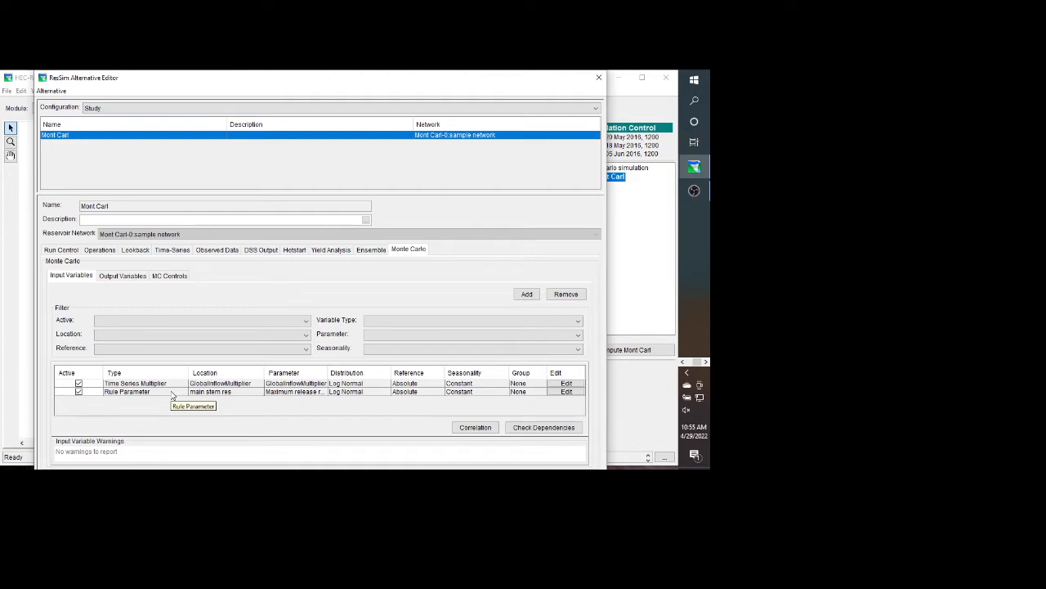
Step: Open the Time Series Multiplier input variable's definition and return to its variable type selection to examine the choices
{"action": "left_click", "coordinate": [566, 385]}
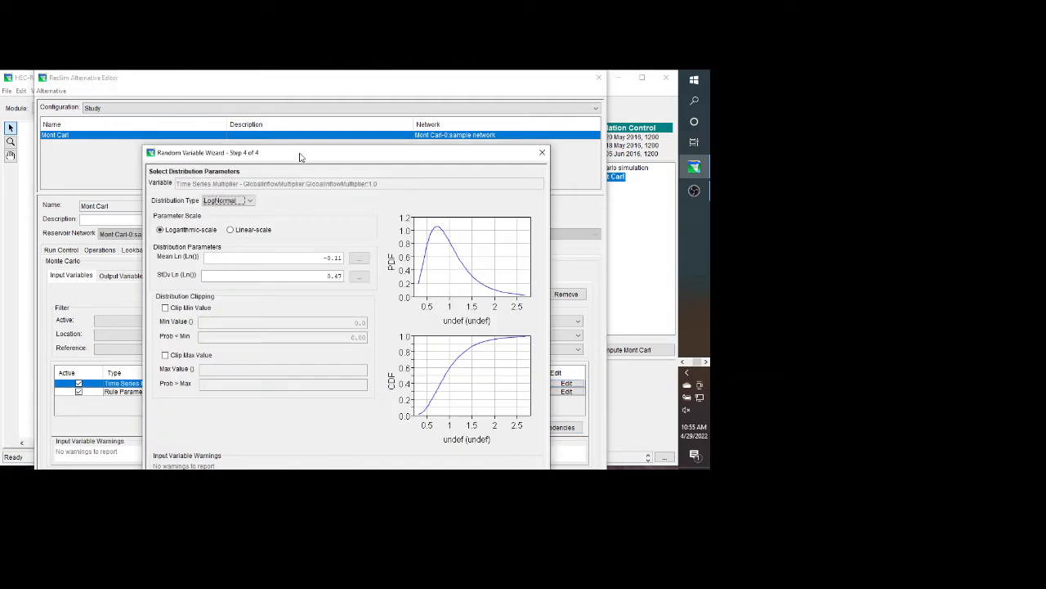
{"action": "left_click_drag", "start_coordinate": [301, 155], "coordinate": [277, 94]}
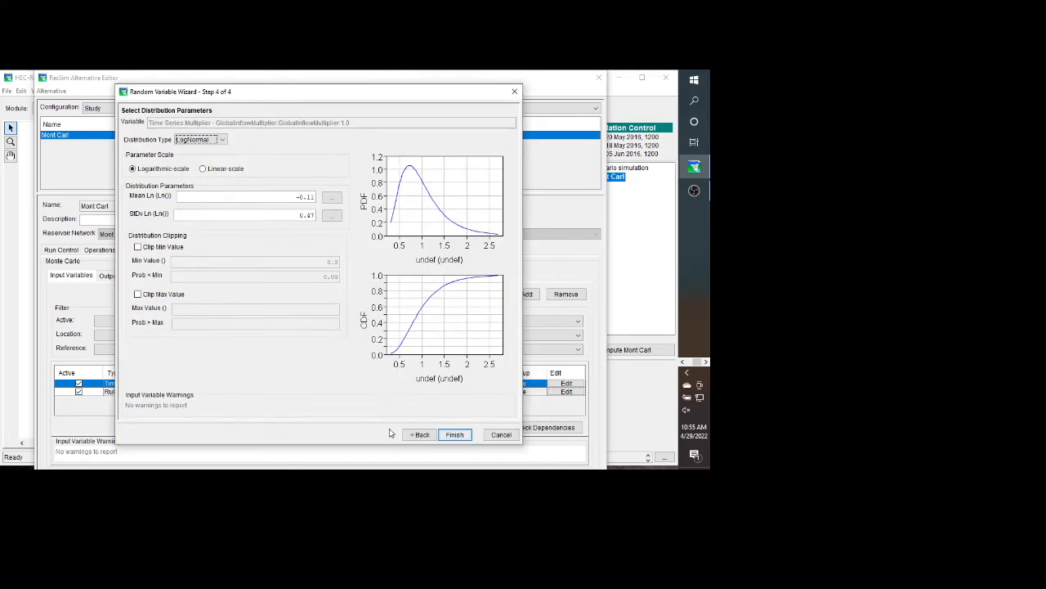
{"action": "left_click", "coordinate": [420, 435]}
{"action": "left_click", "coordinate": [421, 435]}
{"action": "left_click", "coordinate": [420, 435]}
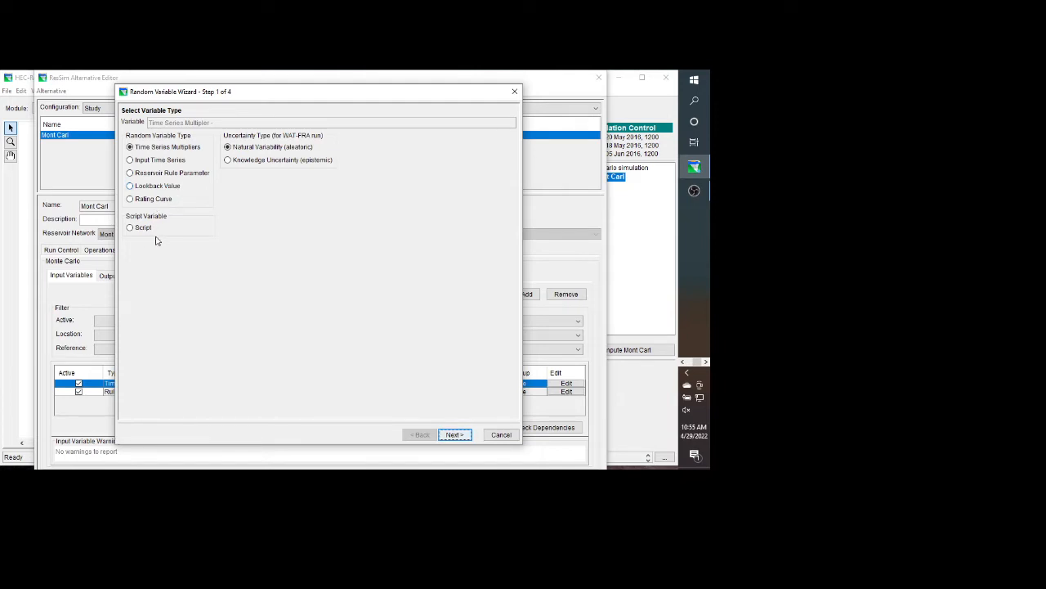
Step: Review the Time Series Multiplier's location, parameter modality, distribution types and LogNormal parameters, and finish its definition
{"action": "left_click", "coordinate": [456, 435]}
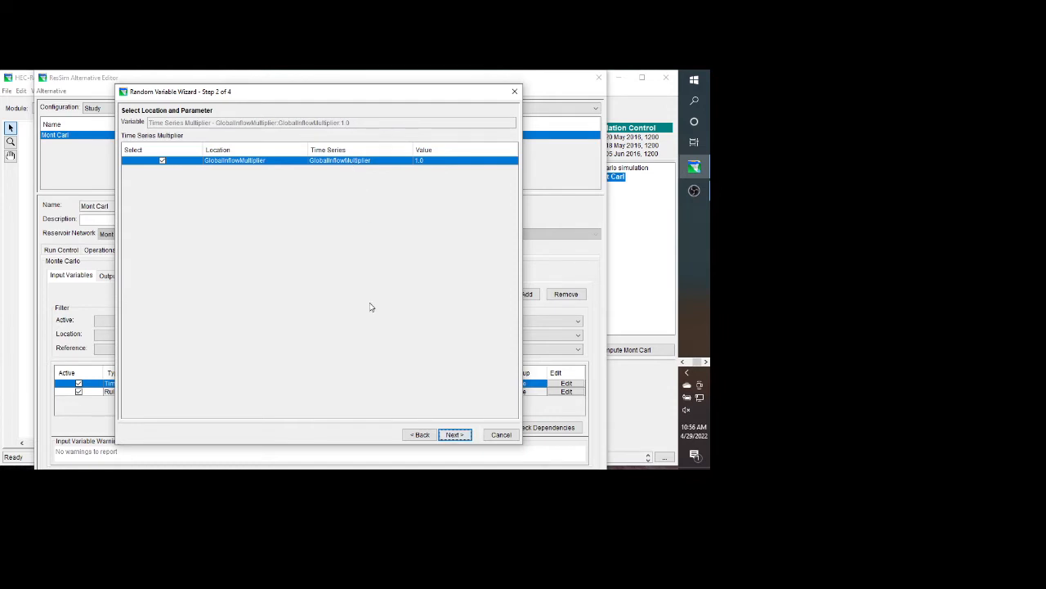
{"action": "left_click", "coordinate": [450, 436]}
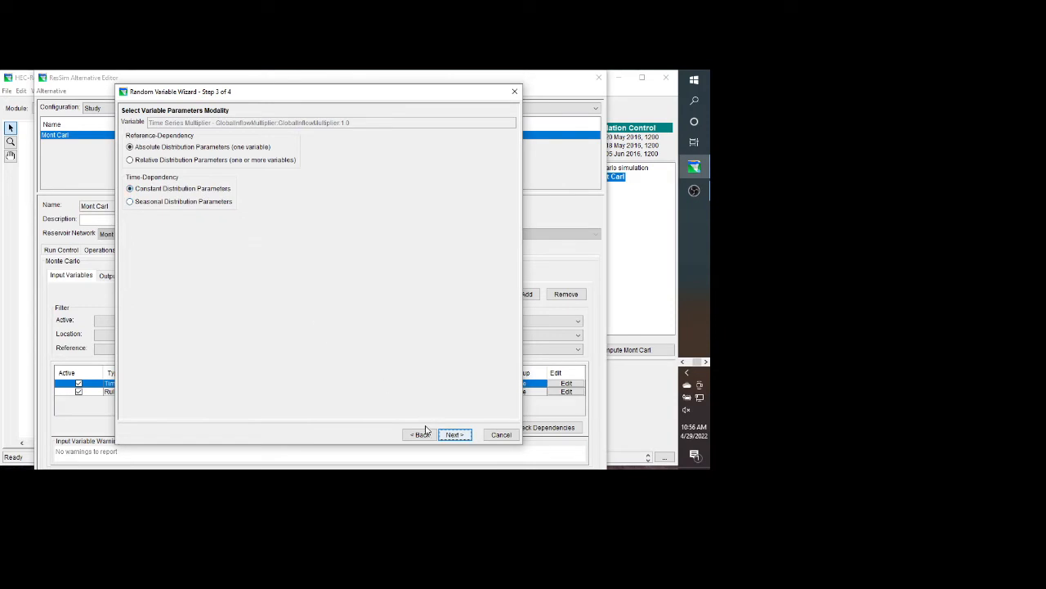
{"action": "left_click", "coordinate": [455, 434]}
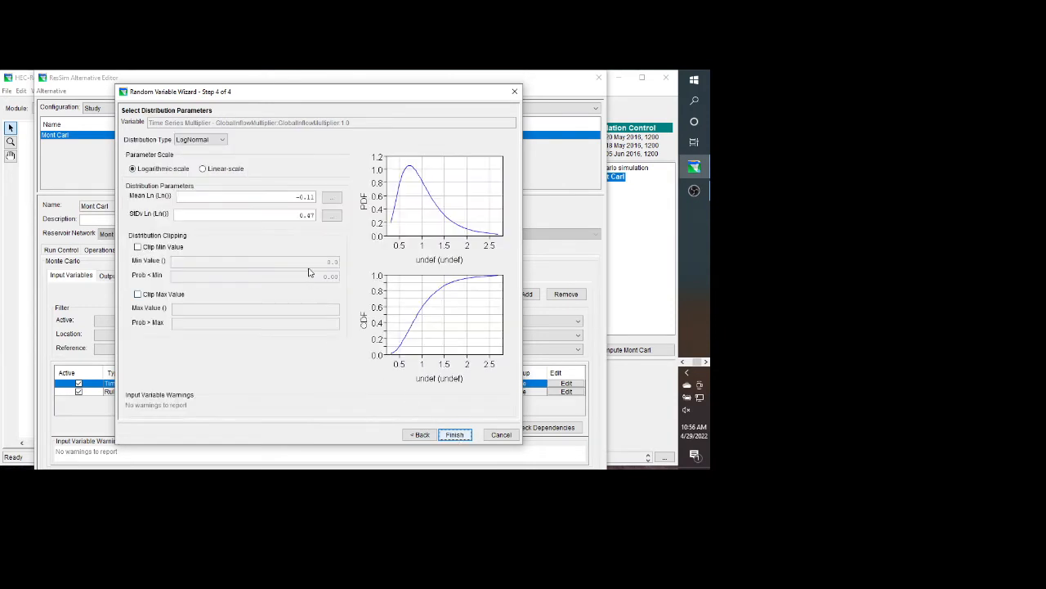
{"action": "left_click", "coordinate": [223, 142]}
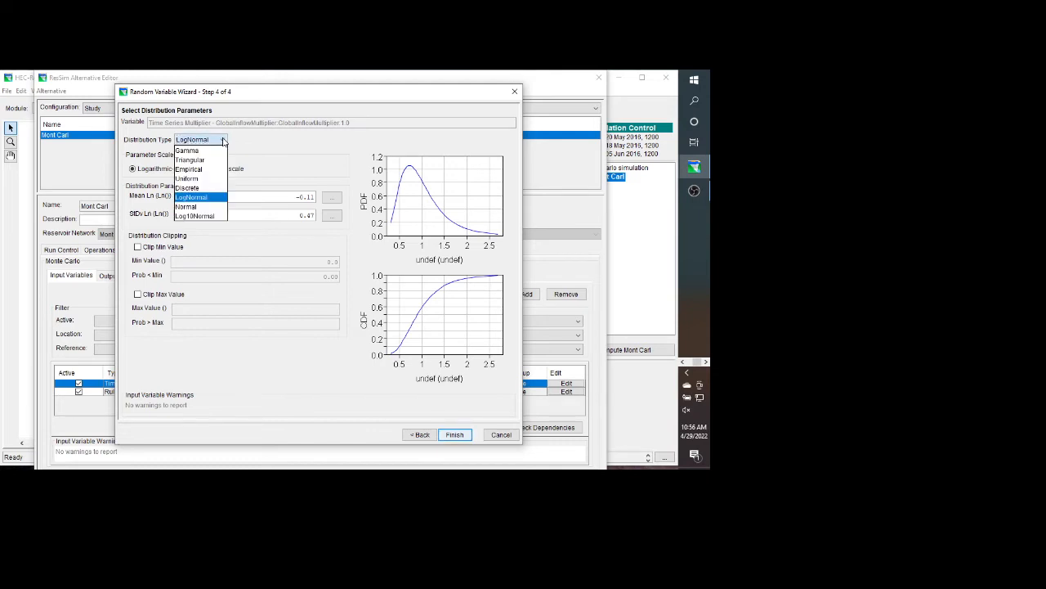
{"action": "left_click", "coordinate": [306, 140]}
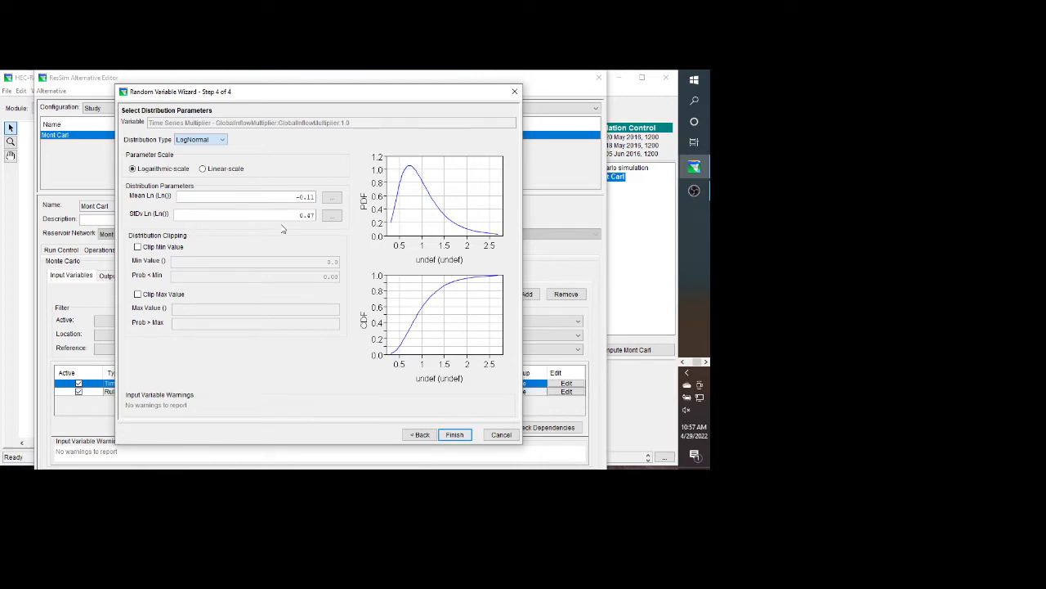
{"action": "left_click", "coordinate": [456, 436]}
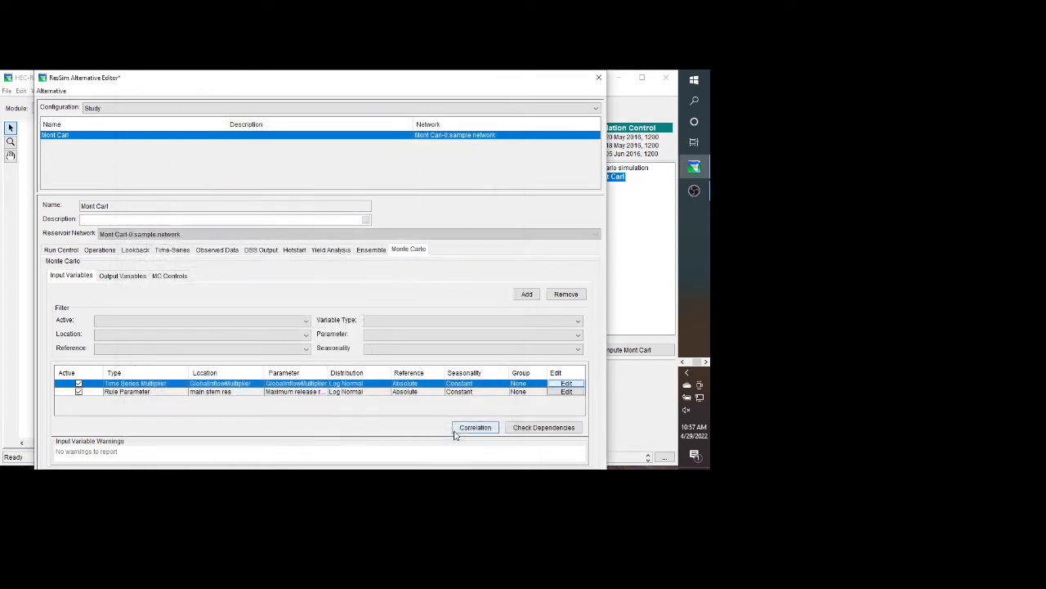
Step: Open the main stem res Rule Parameter input variable and go back to its variable type selection
{"action": "left_click", "coordinate": [567, 392]}
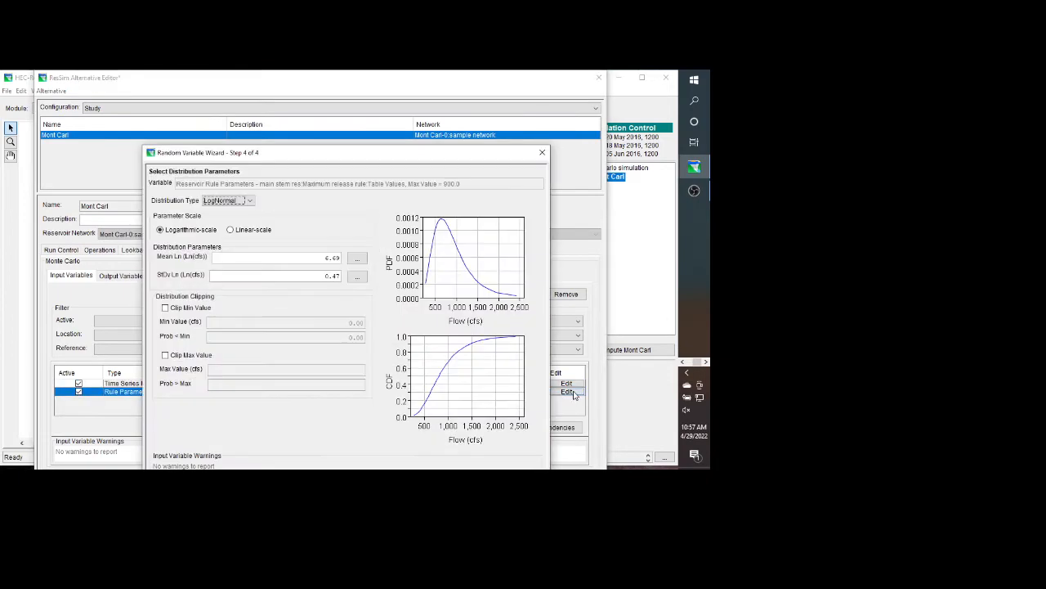
{"action": "left_click_drag", "start_coordinate": [307, 154], "coordinate": [295, 111]}
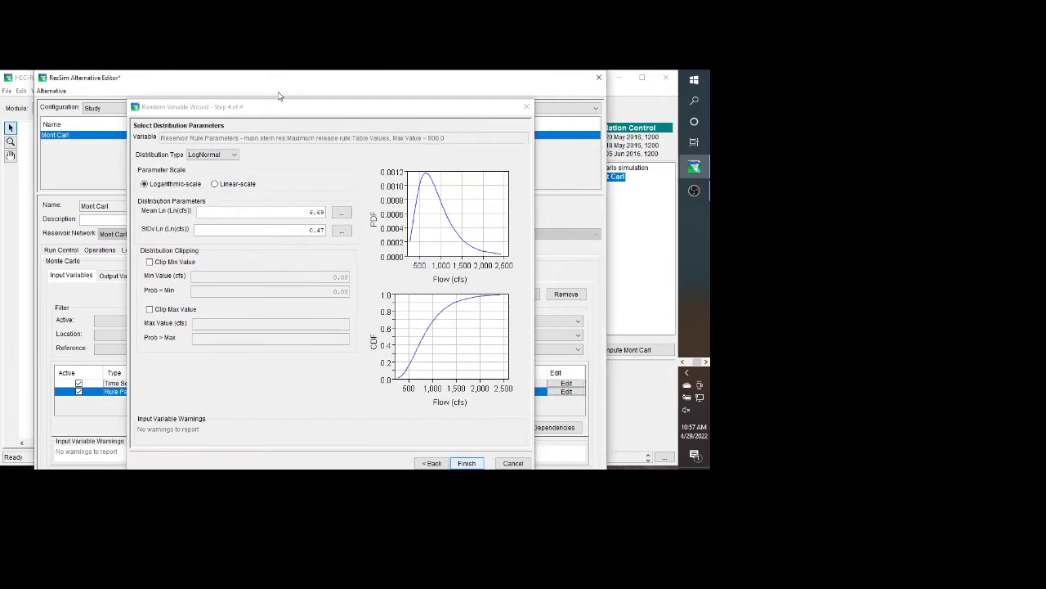
{"action": "left_click", "coordinate": [431, 462]}
{"action": "left_click", "coordinate": [430, 463]}
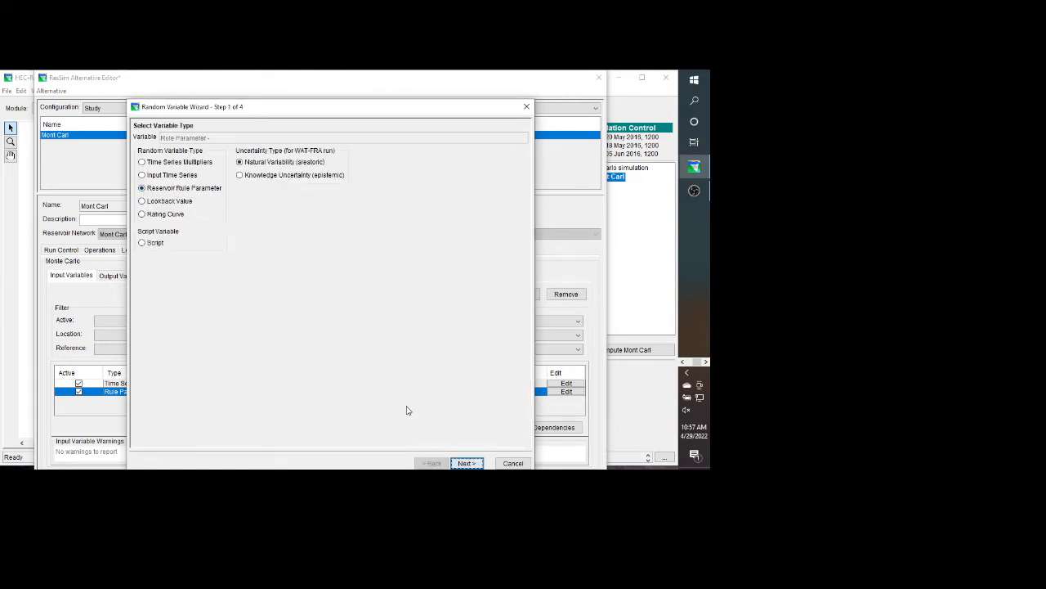
{"action": "mouse_move", "coordinate": [395, 98]}
{"action": "left_mouse_down"}
{"action": "mouse_move", "coordinate": [394, 142]}
{"action": "mouse_move", "coordinate": [382, 100]}
{"action": "left_mouse_up"}
Step: Review the Rule Parameter variable's selected release rule, parameter modality and distribution settings, and finish its definition
{"action": "left_click", "coordinate": [458, 405]}
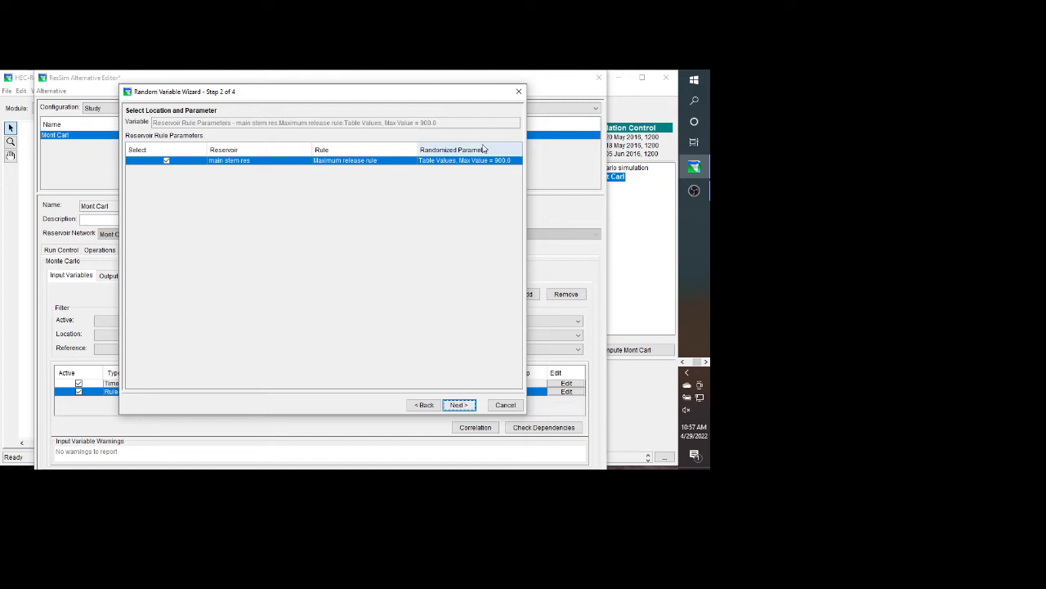
{"action": "left_click", "coordinate": [459, 405]}
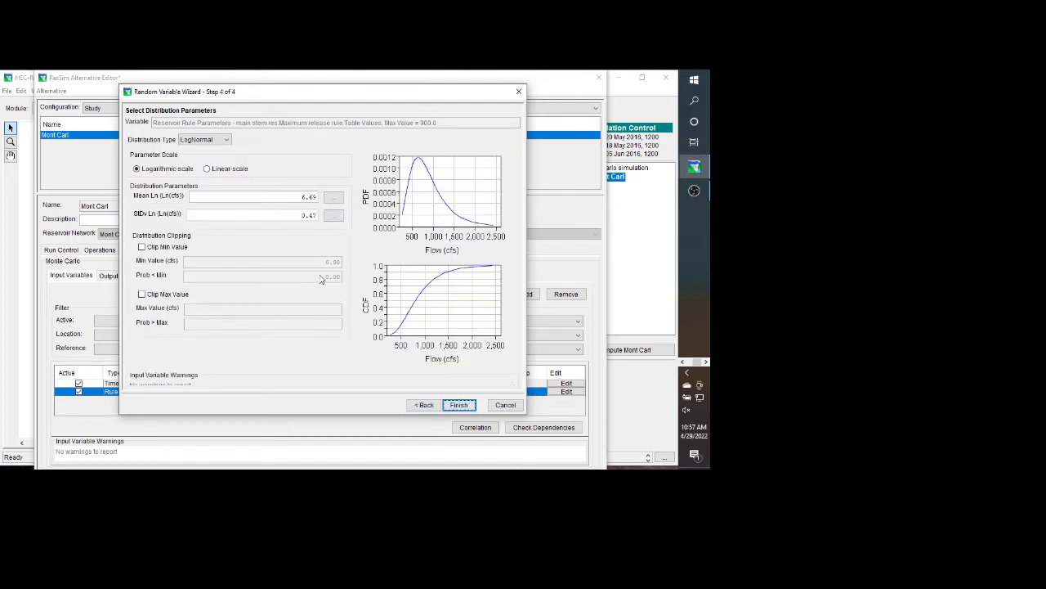
{"action": "left_click", "coordinate": [420, 404]}
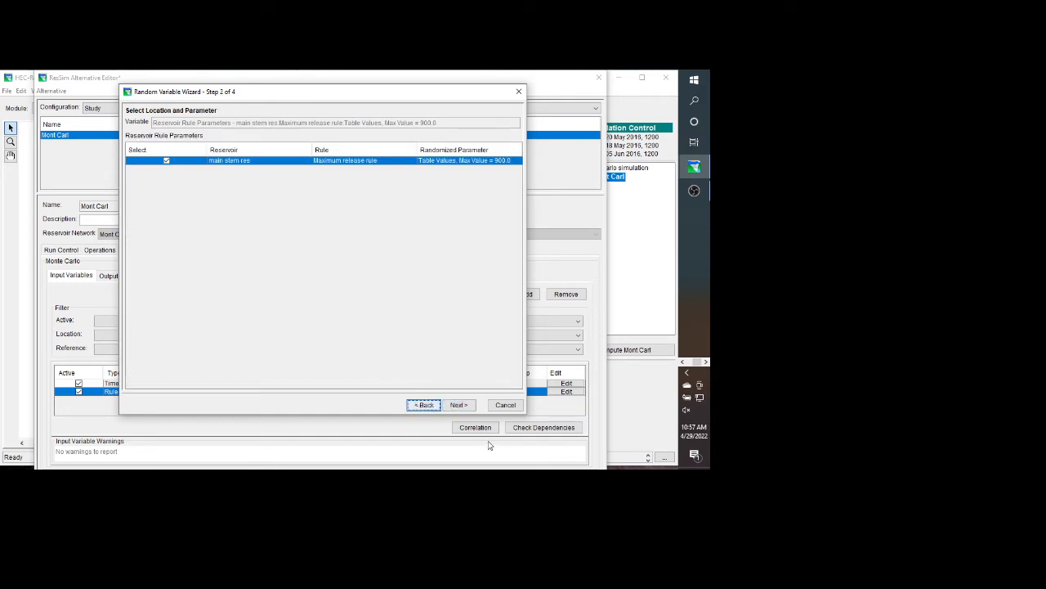
{"action": "left_click", "coordinate": [459, 405]}
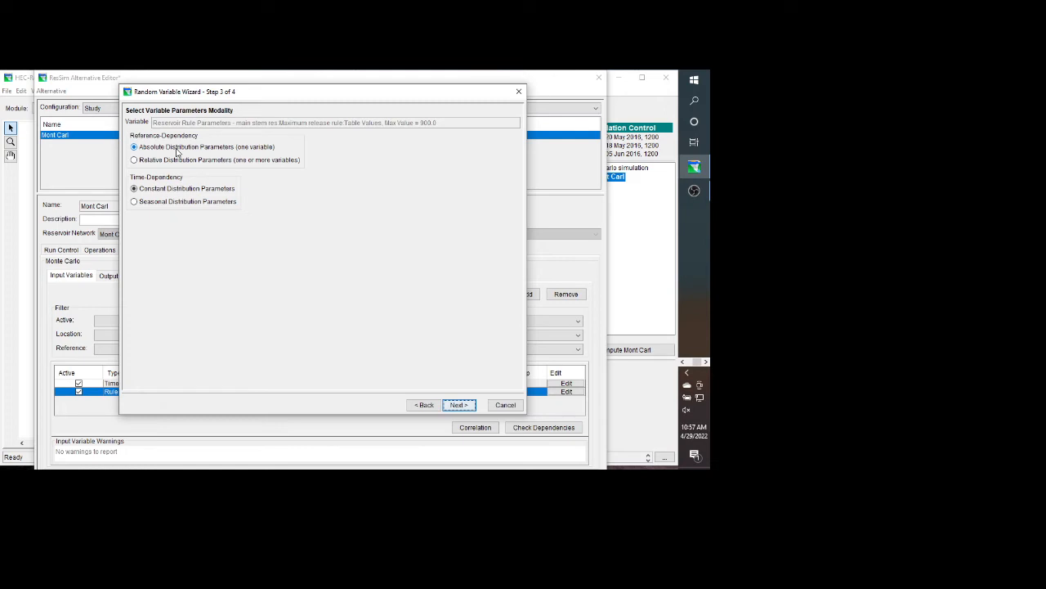
{"action": "left_click", "coordinate": [458, 404]}
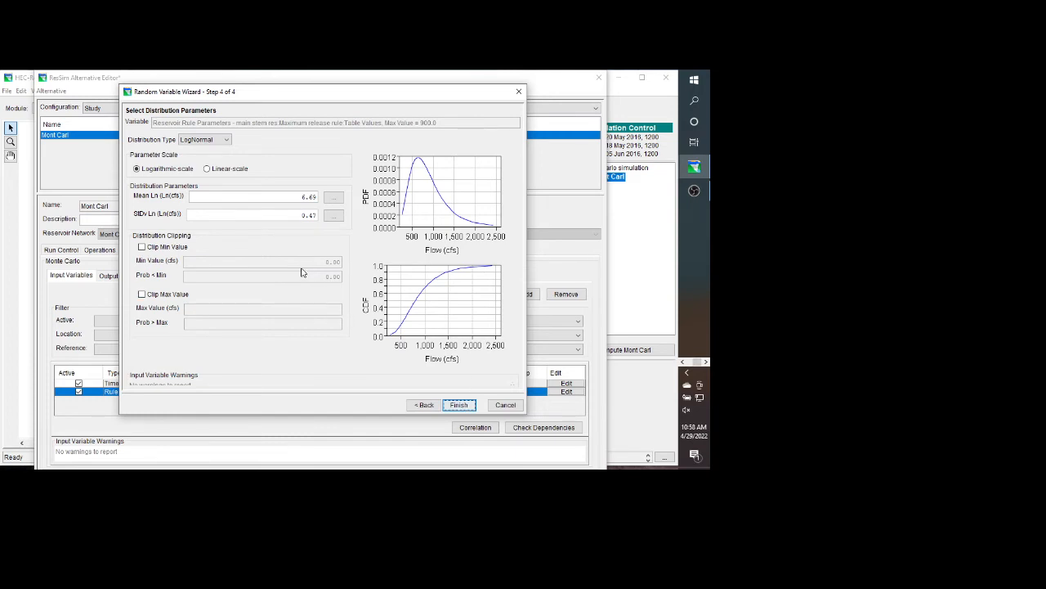
{"action": "left_click", "coordinate": [460, 406]}
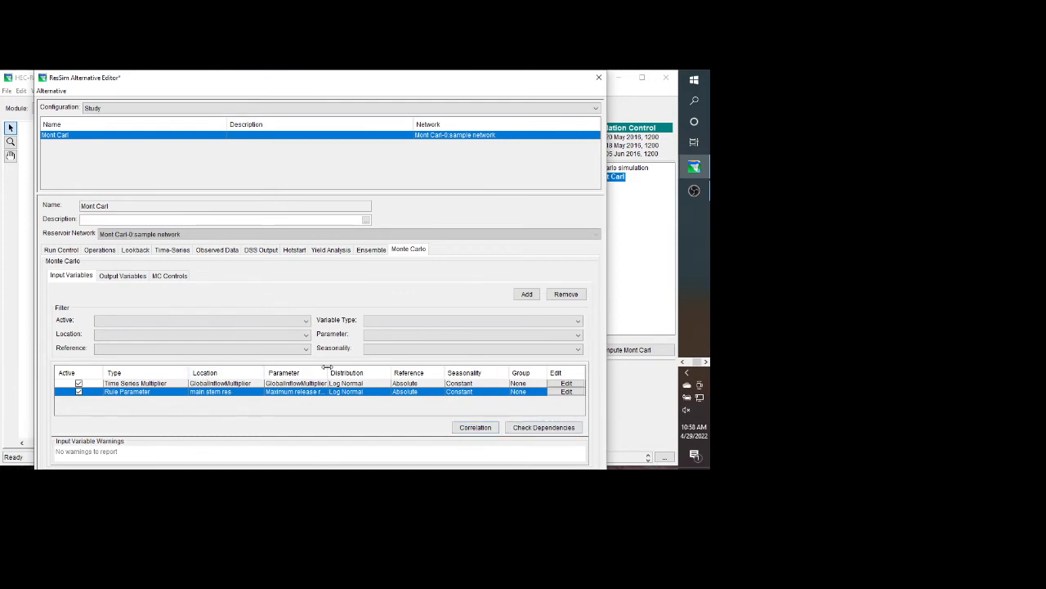
Step: Examine the main stem res-Pool elevation output variable, including the available model variables and its statistic, flag and convergence settings
{"action": "left_click", "coordinate": [131, 278]}
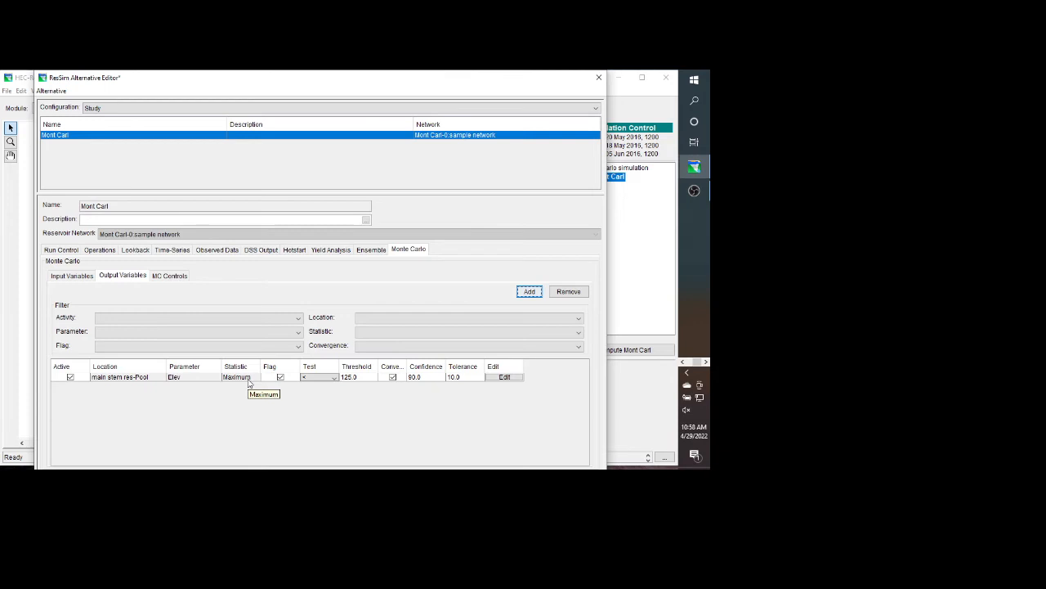
{"action": "left_click", "coordinate": [511, 378]}
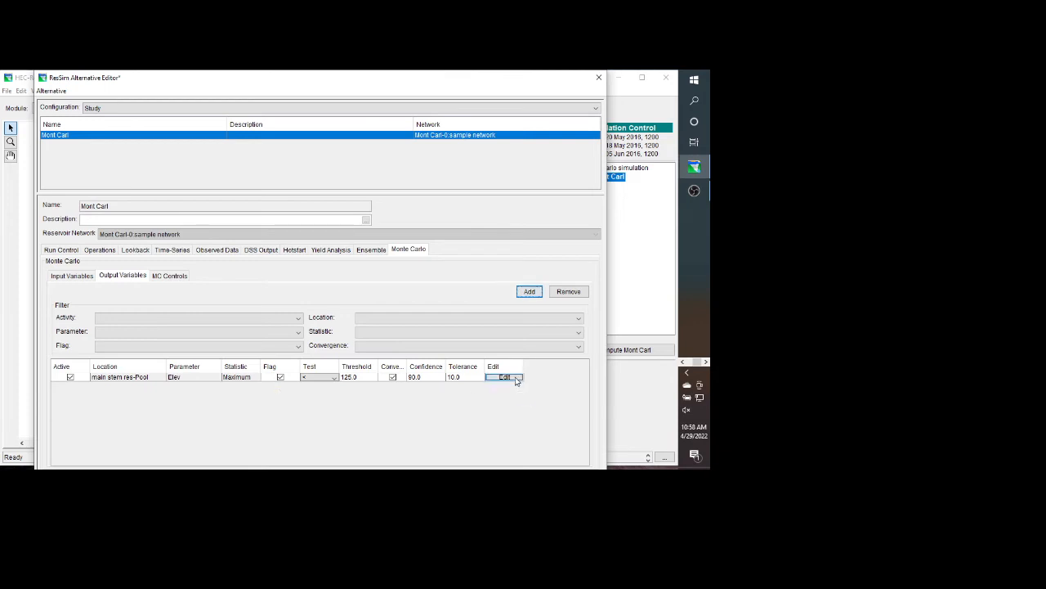
{"action": "left_click", "coordinate": [396, 390]}
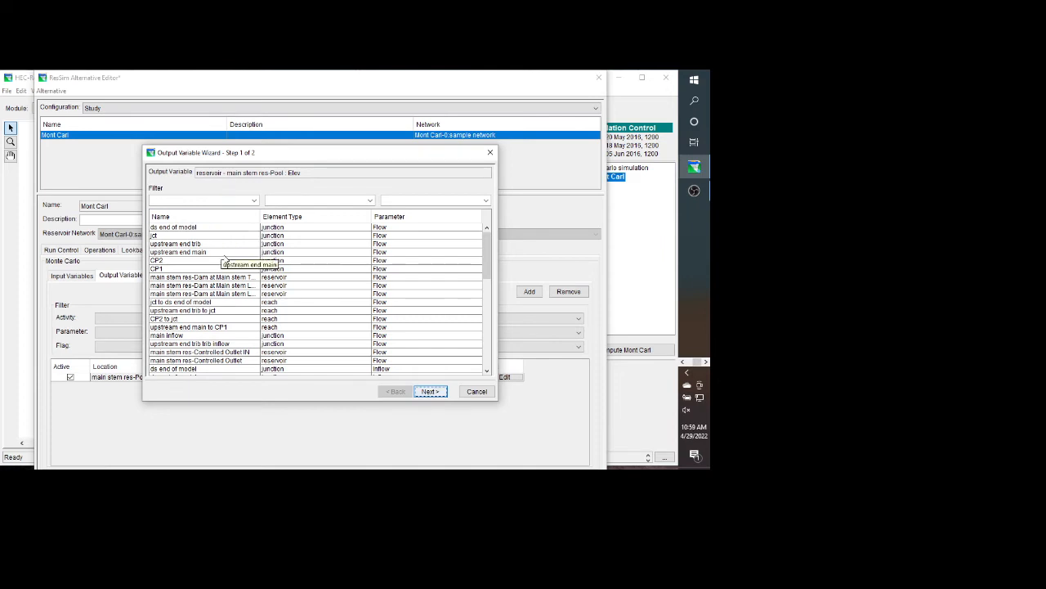
{"action": "scroll", "coordinate": [220, 245], "scroll_direction": "down", "scroll_amount": 15}
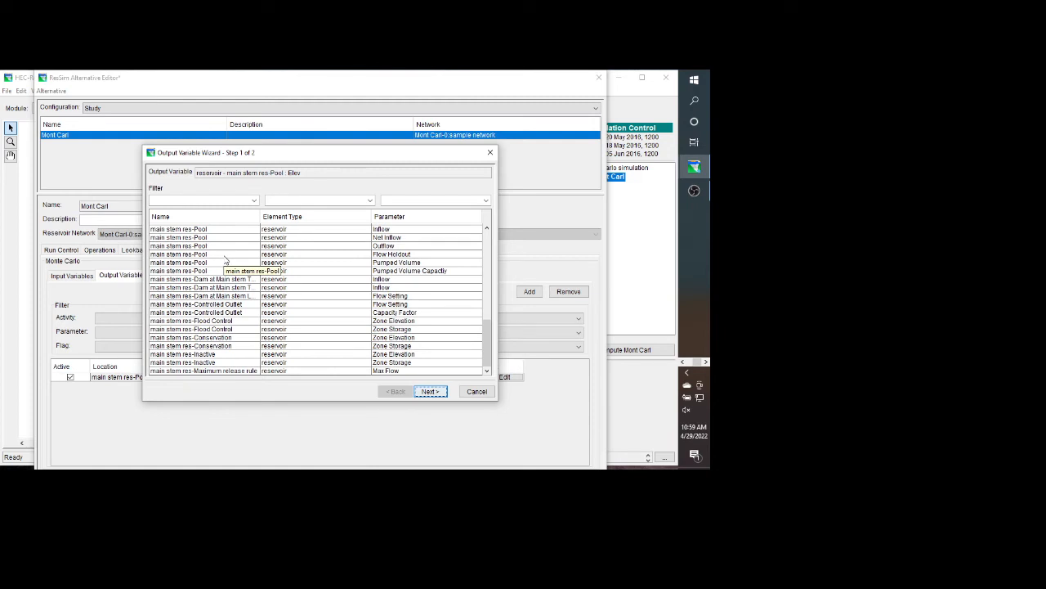
{"action": "scroll", "coordinate": [221, 282], "scroll_direction": "up", "scroll_amount": 1}
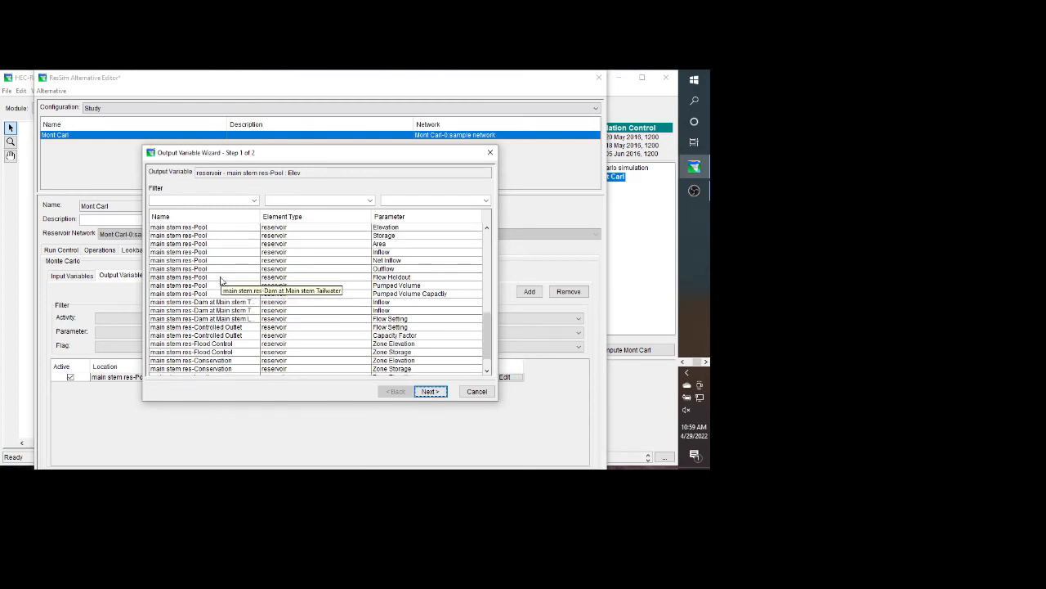
{"action": "scroll", "coordinate": [221, 281], "scroll_direction": "up", "scroll_amount": 10}
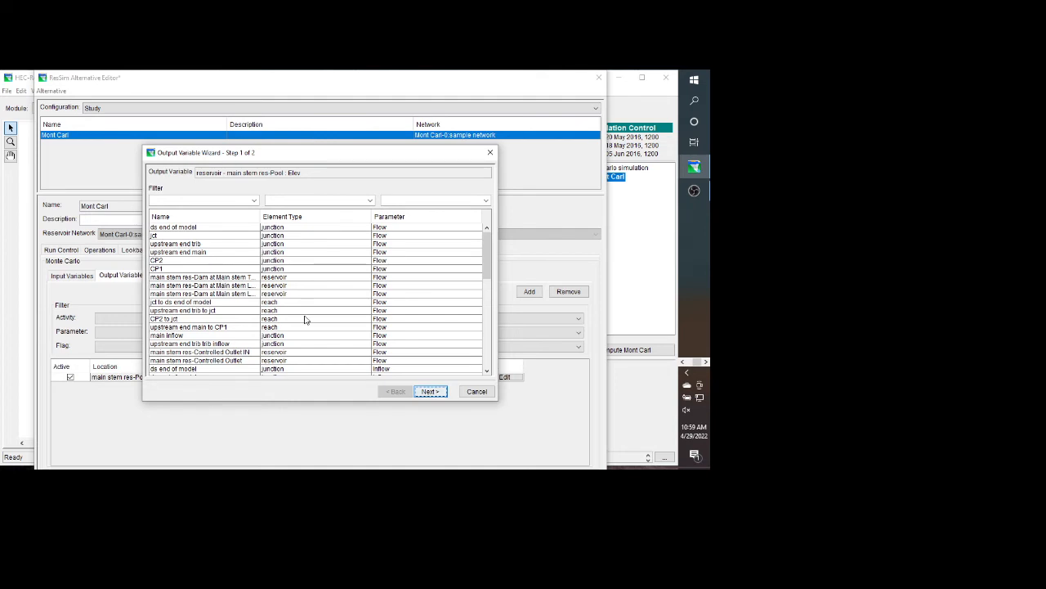
{"action": "left_click", "coordinate": [429, 391]}
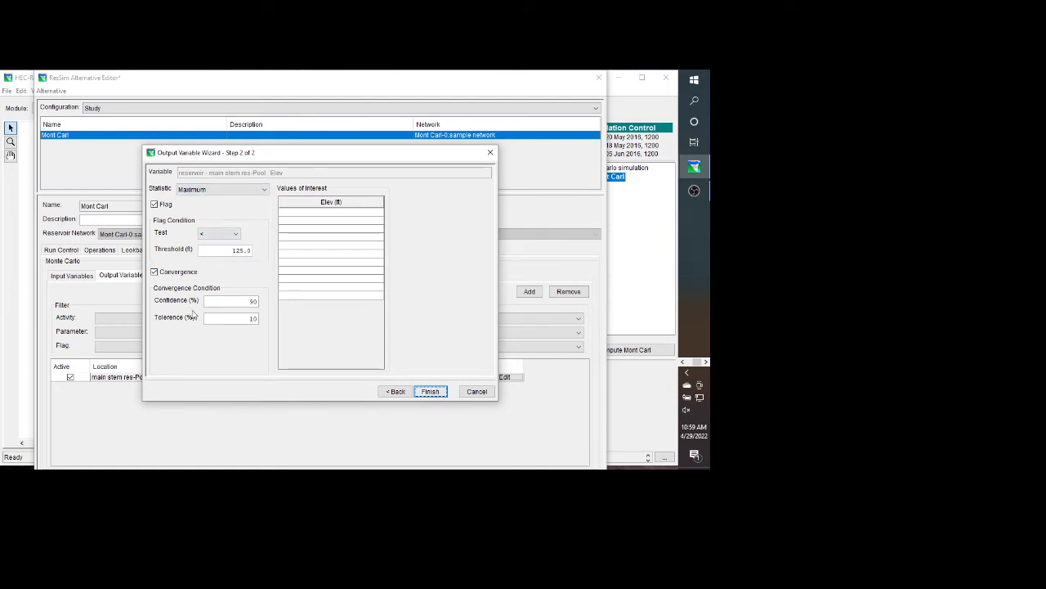
{"action": "left_click", "coordinate": [430, 392]}
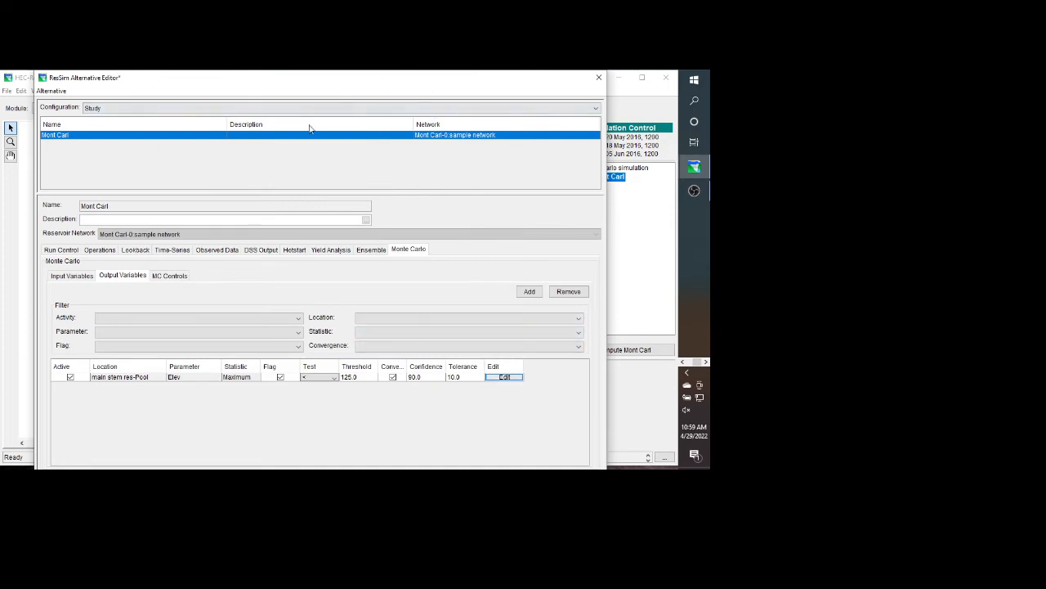
Step: Review the Monte Carlo iteration controls and run a data check on the alternative
{"action": "left_click", "coordinate": [174, 279]}
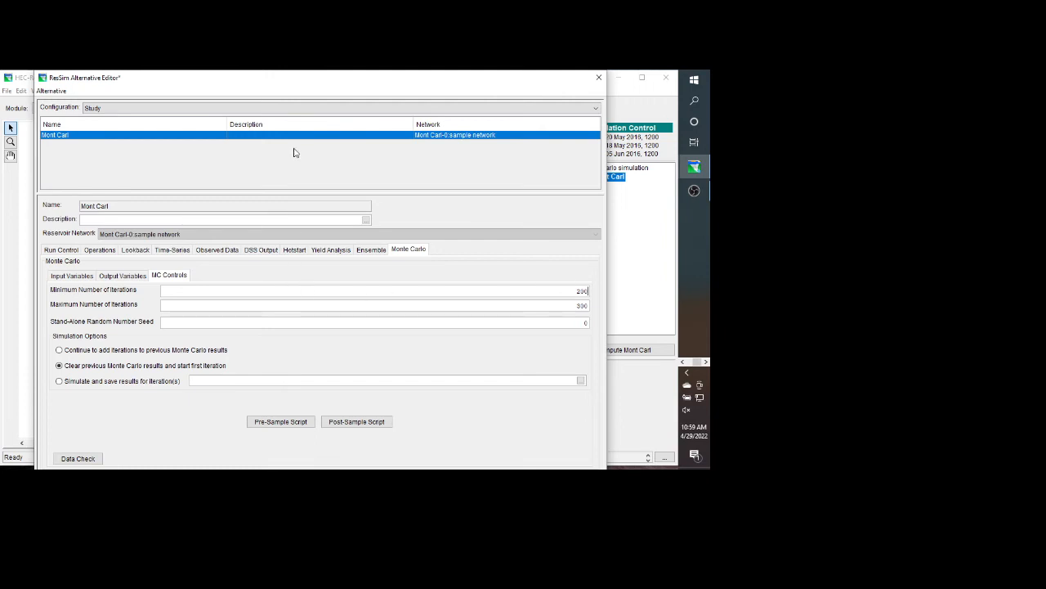
{"action": "left_click", "coordinate": [88, 462]}
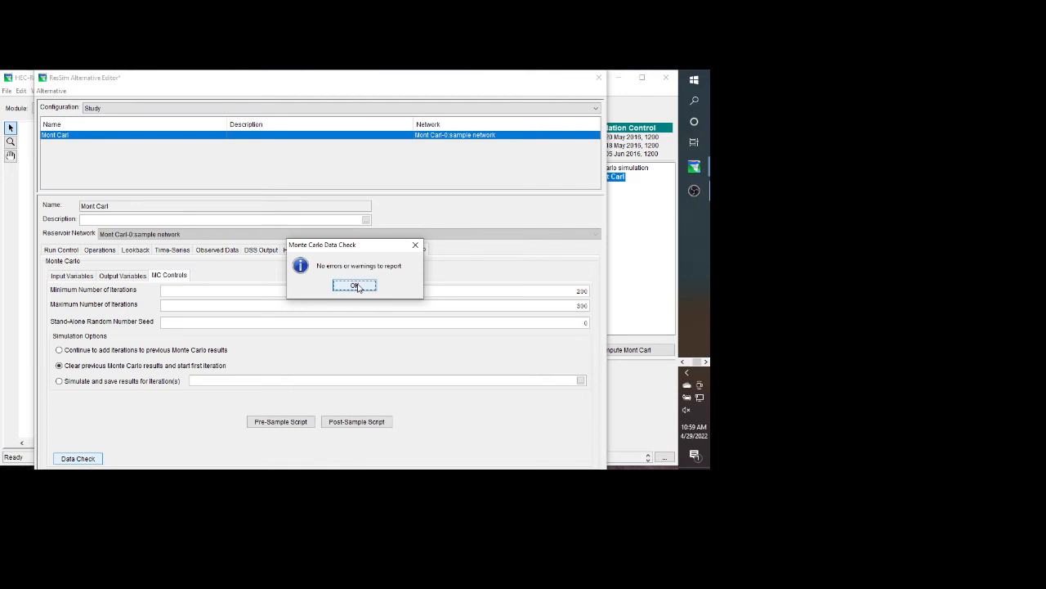
{"action": "left_click", "coordinate": [357, 286]}
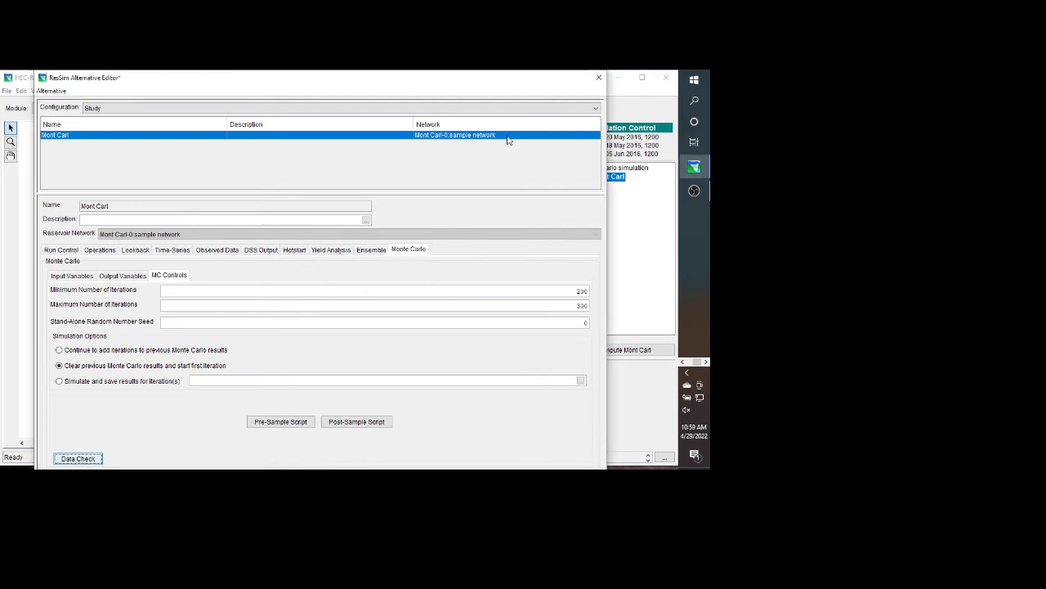
Step: Save the Mont Carl alternative and close the alternative editor
{"action": "left_click", "coordinate": [51, 90]}
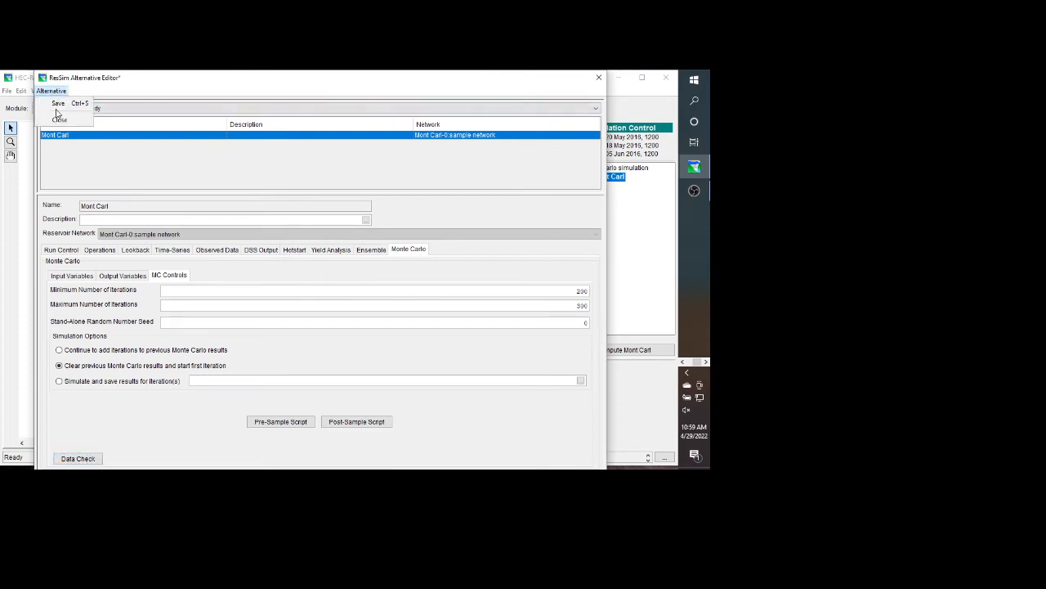
{"action": "left_click", "coordinate": [59, 103]}
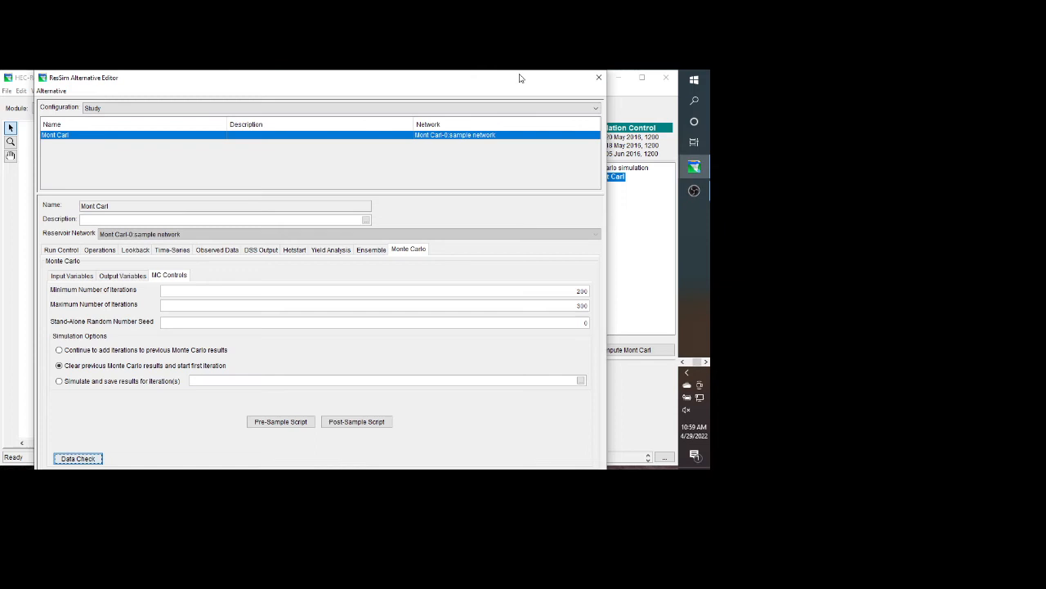
{"action": "left_click", "coordinate": [599, 78]}
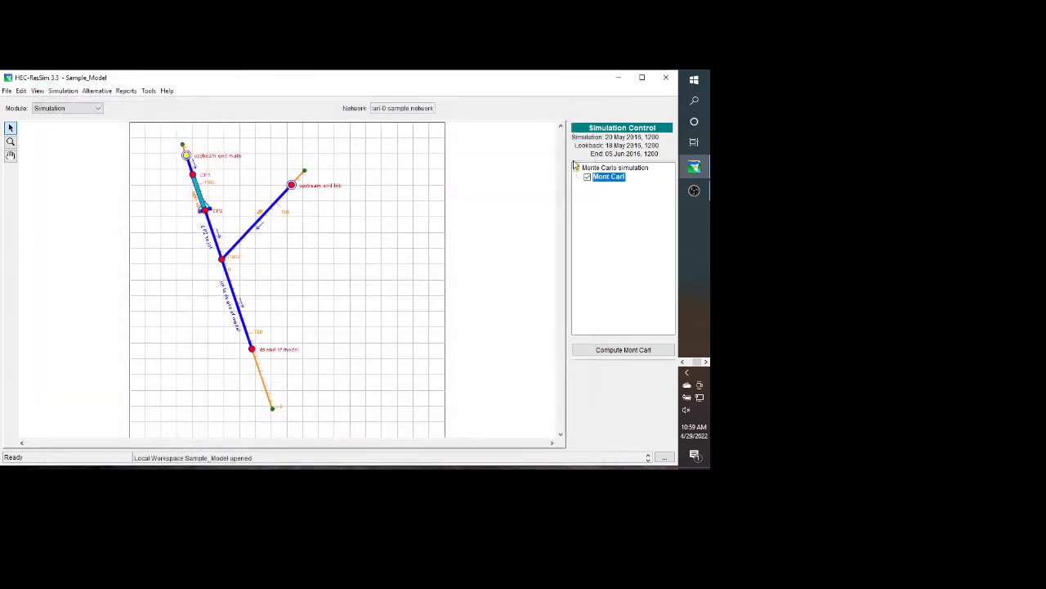
Step: Compute the Mont Carl alternative and dismiss the compute message window once the run is complete
{"action": "left_click", "coordinate": [611, 353]}
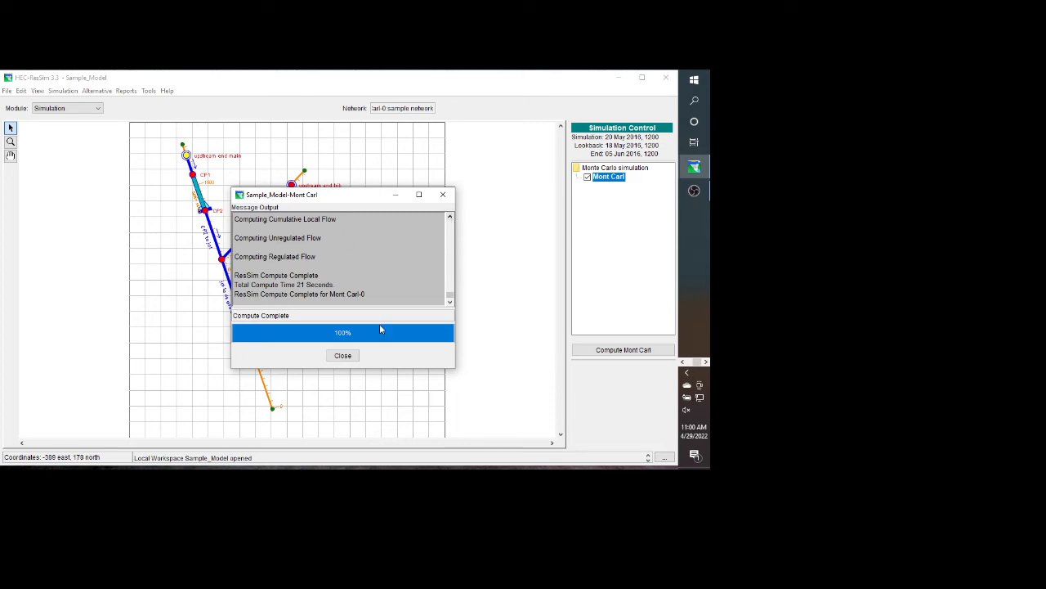
{"action": "left_click", "coordinate": [340, 356]}
{"action": "left_click", "coordinate": [342, 356]}
Step: View the Mont Carl histograms for the global inflow multiplier and the maximum release rule, and close the histogram display
{"action": "left_click", "coordinate": [127, 91]}
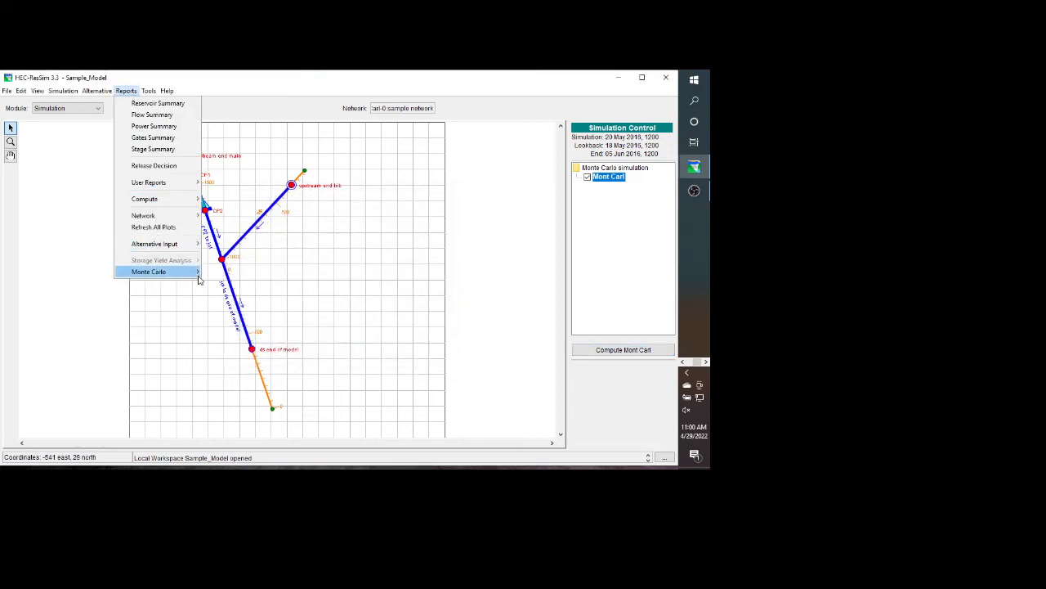
{"action": "mouse_move", "coordinate": [199, 280]}
{"action": "mouse_move", "coordinate": [242, 281]}
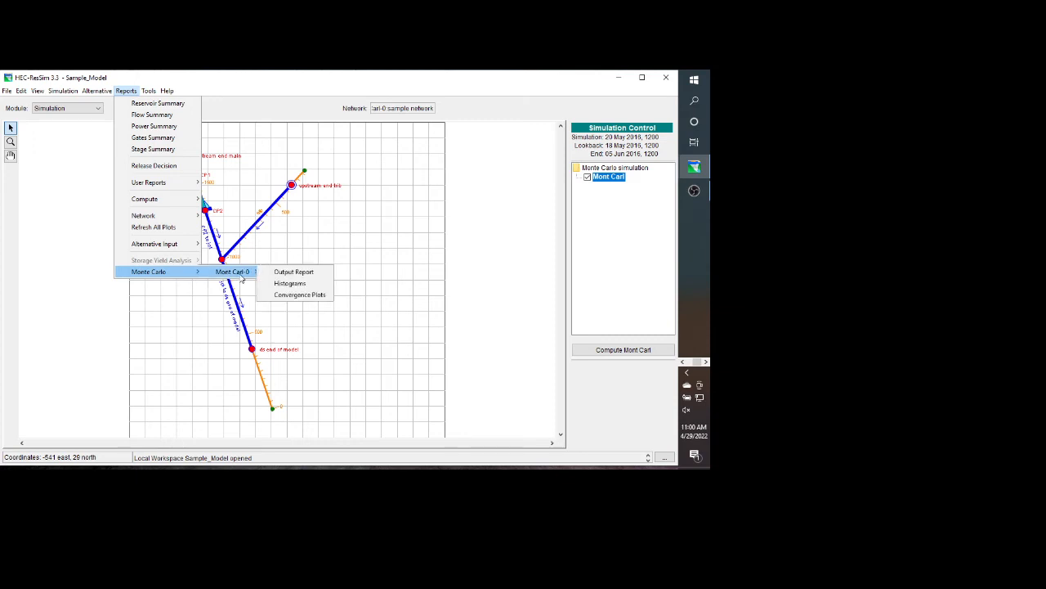
{"action": "left_click", "coordinate": [289, 287]}
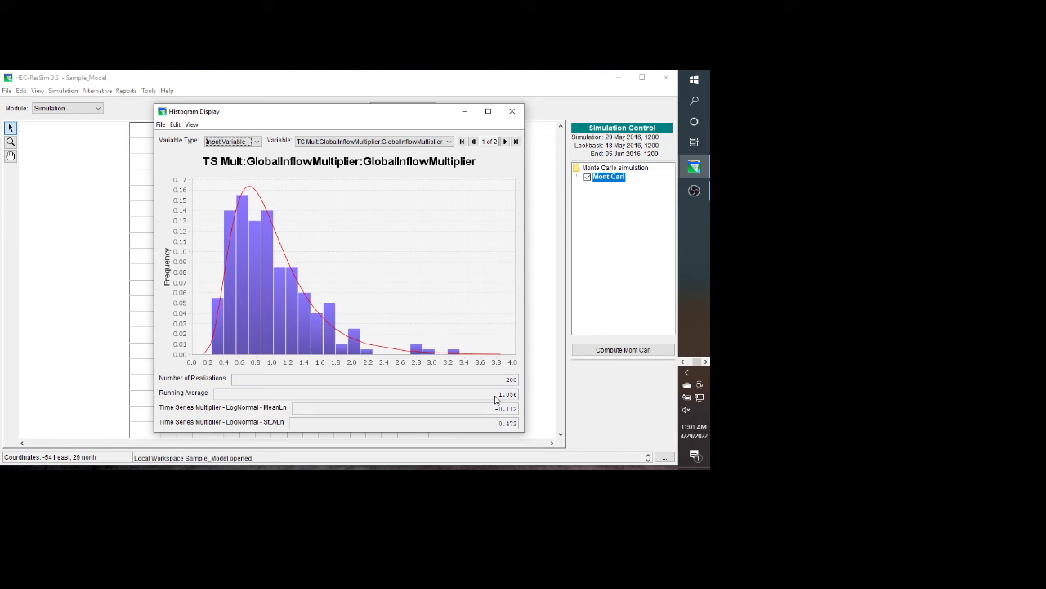
{"action": "left_click", "coordinate": [506, 141]}
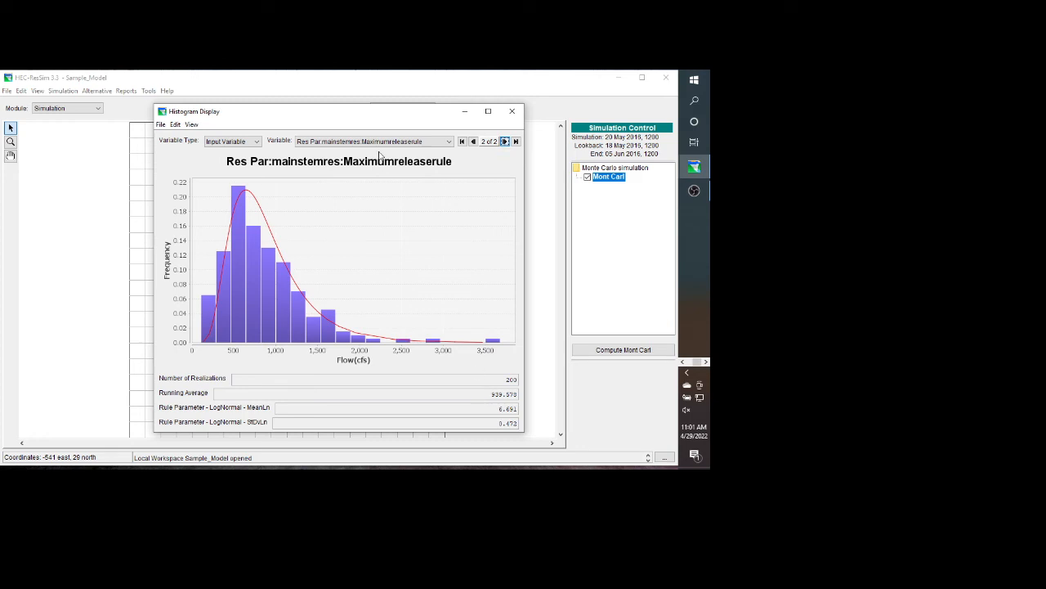
{"action": "left_click", "coordinate": [512, 114]}
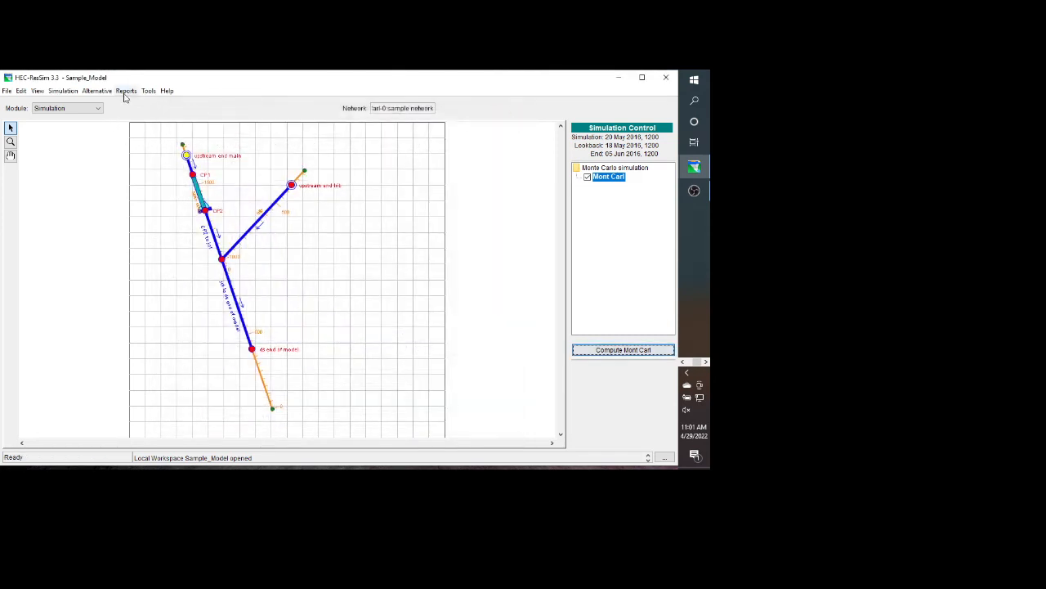
Step: View the Mont Carl convergence plots for the main stem reservoir pool elevation, and close the plot display
{"action": "left_click", "coordinate": [126, 92]}
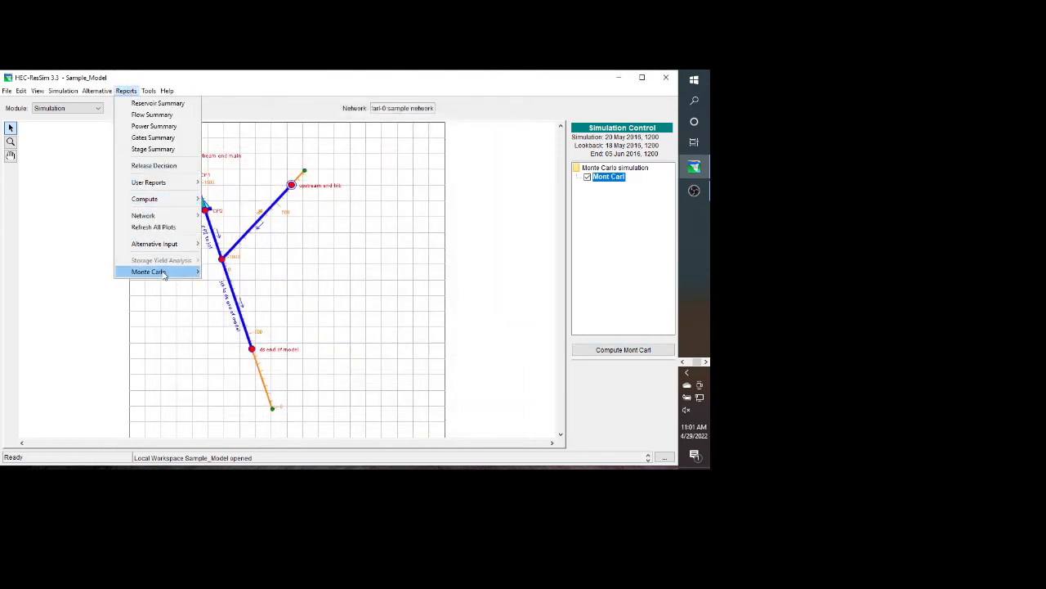
{"action": "mouse_move", "coordinate": [255, 274]}
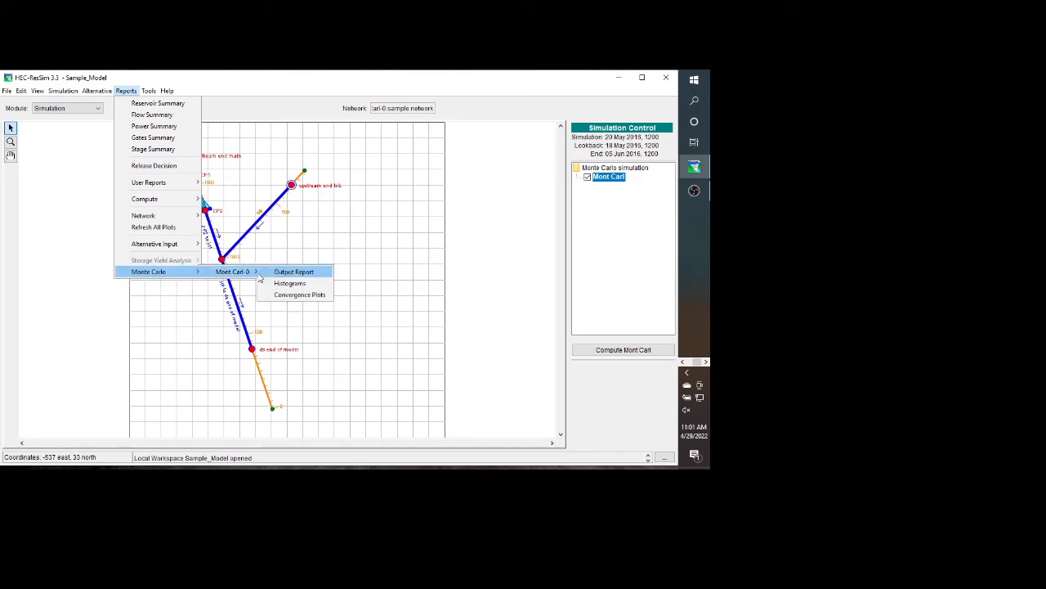
{"action": "left_click", "coordinate": [283, 296]}
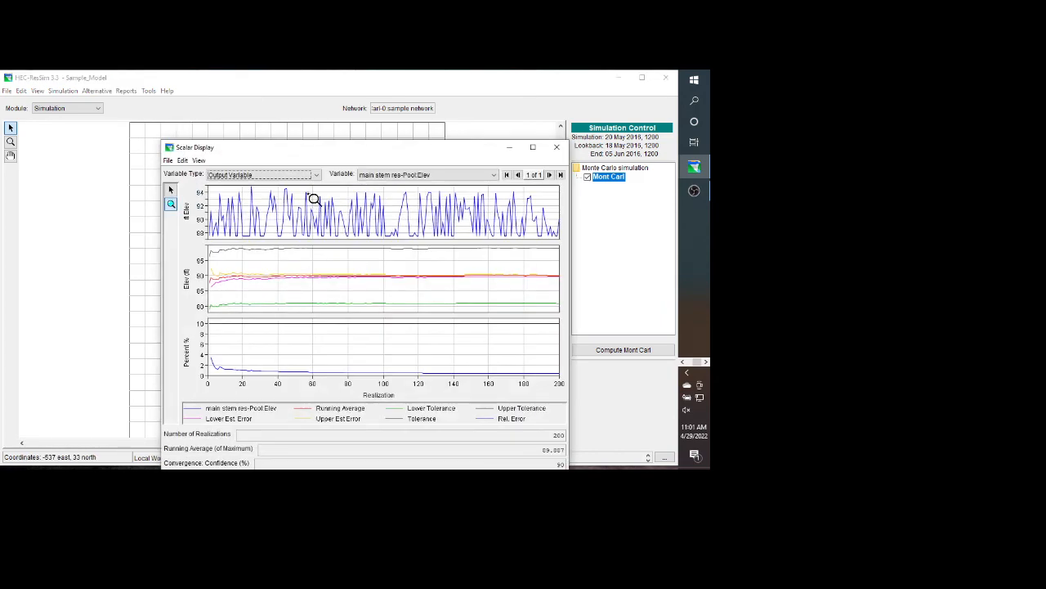
{"action": "left_click_drag", "start_coordinate": [306, 154], "coordinate": [254, 90]}
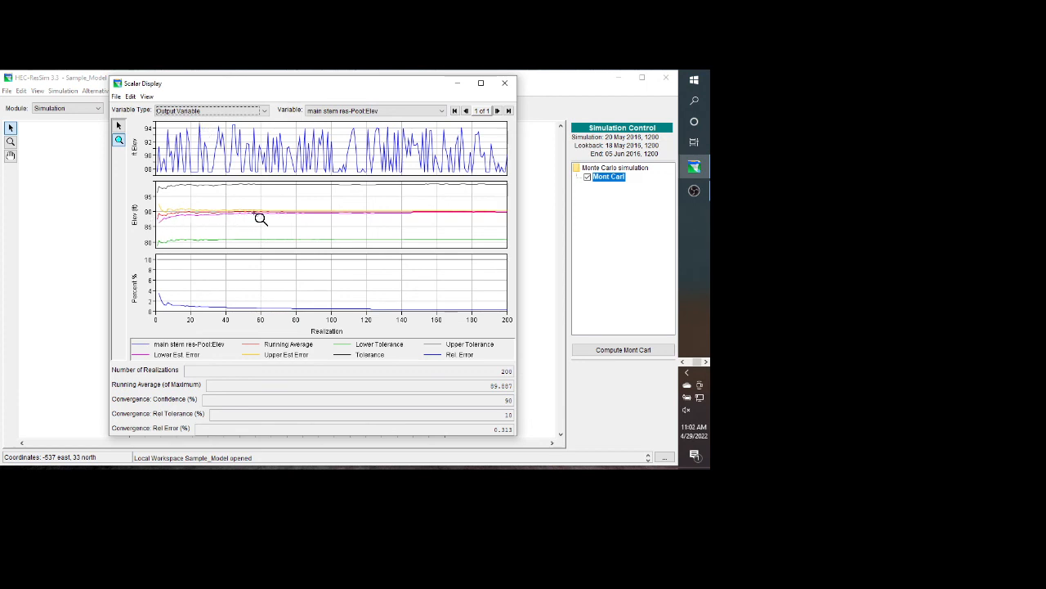
{"action": "mouse_move", "coordinate": [265, 220]}
{"action": "mouse_move", "coordinate": [342, 220]}
{"action": "left_click", "coordinate": [505, 82]}
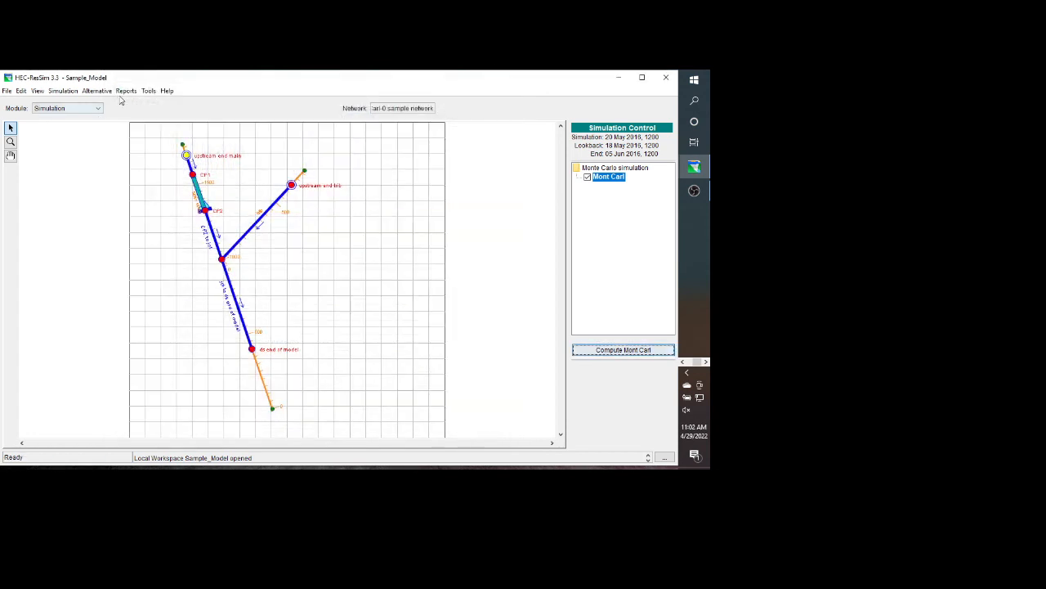
Step: Open the Monte Carlo output report for Mont Carl and examine its generated CDF table and flag condition near the end
{"action": "left_click", "coordinate": [126, 90]}
{"action": "mouse_move", "coordinate": [164, 275]}
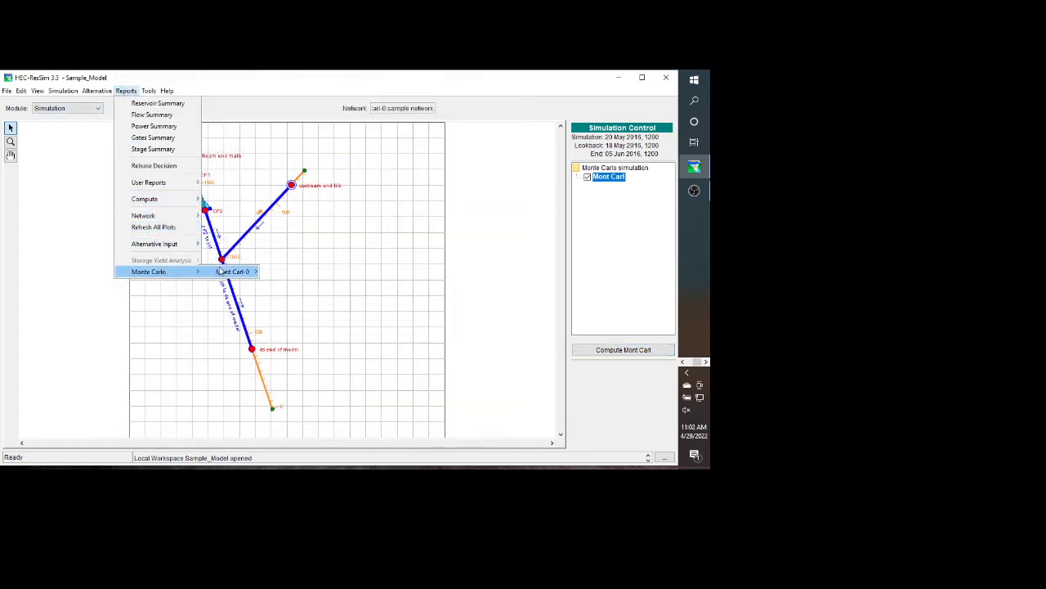
{"action": "mouse_move", "coordinate": [233, 273]}
{"action": "left_click", "coordinate": [290, 273]}
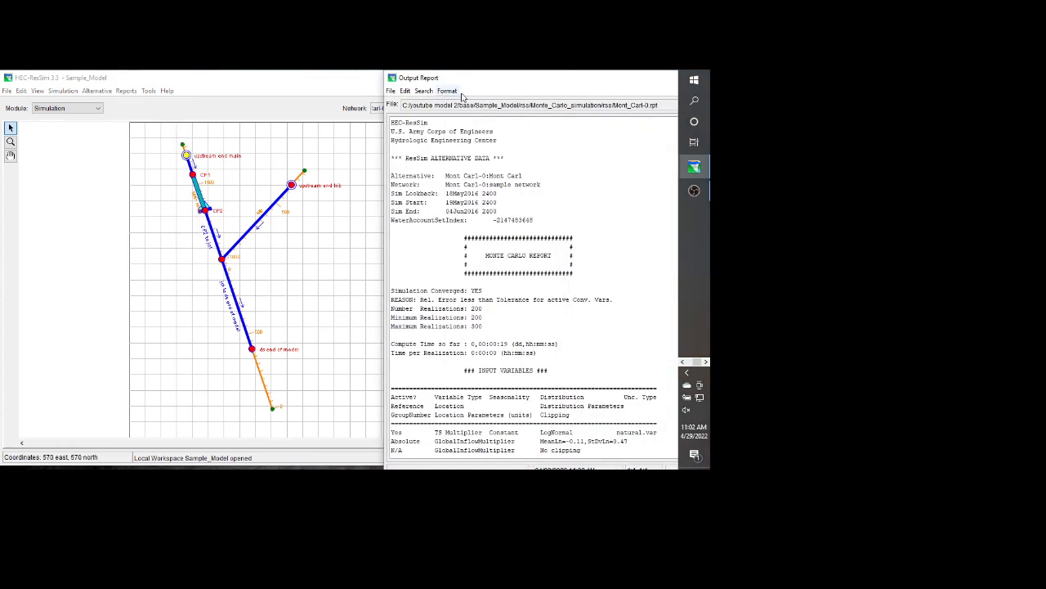
{"action": "left_click_drag", "start_coordinate": [511, 74], "coordinate": [242, 115]}
{"action": "left_click", "coordinate": [233, 93]}
{"action": "left_click", "coordinate": [244, 122]}
{"action": "left_click", "coordinate": [258, 176]}
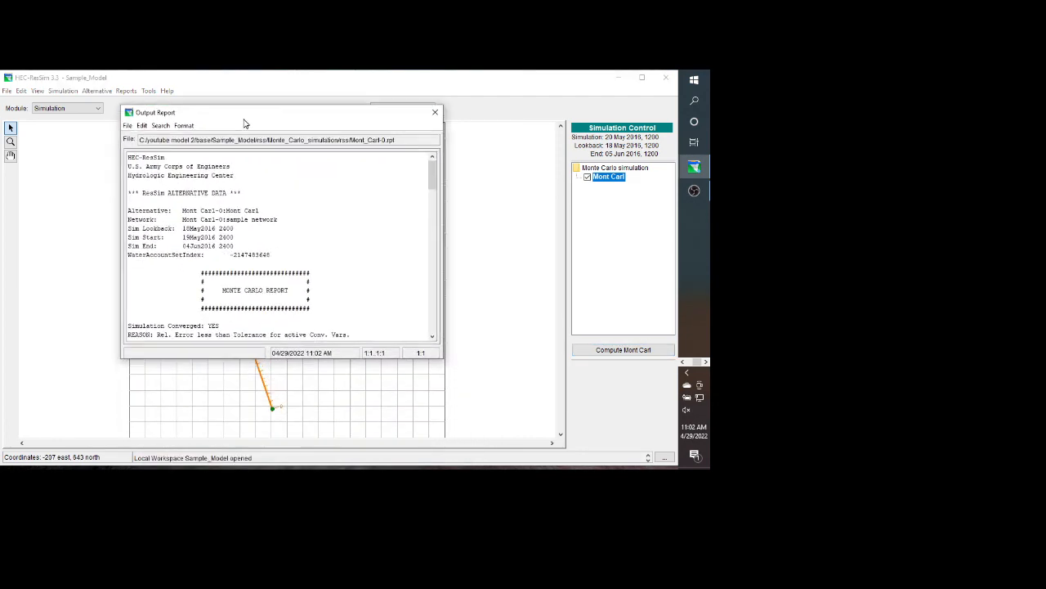
{"action": "left_click_drag", "start_coordinate": [433, 174], "coordinate": [430, 313]}
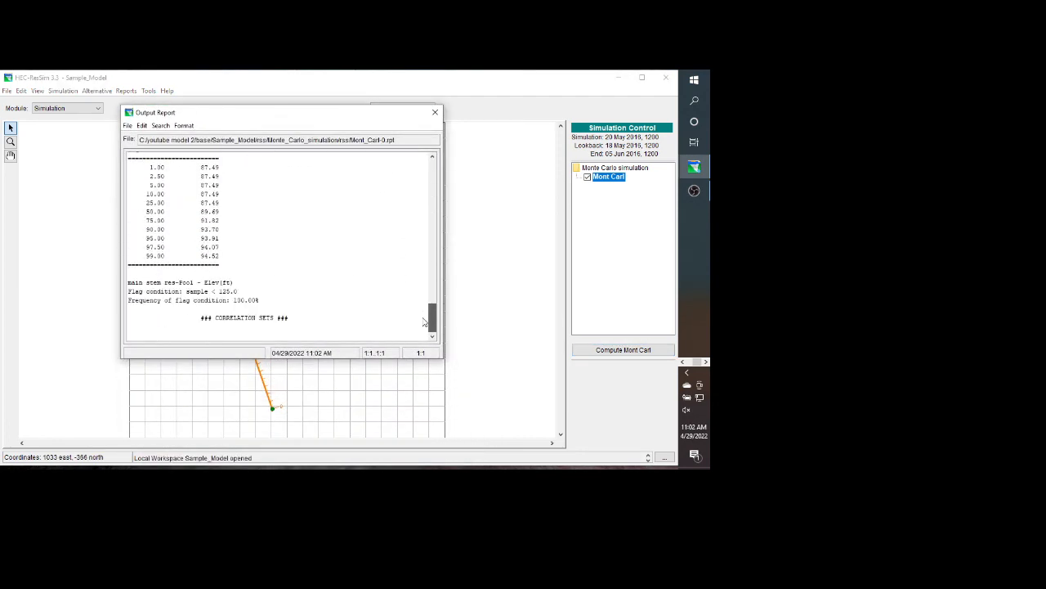
{"action": "scroll", "coordinate": [263, 223], "scroll_direction": "up", "scroll_amount": 1}
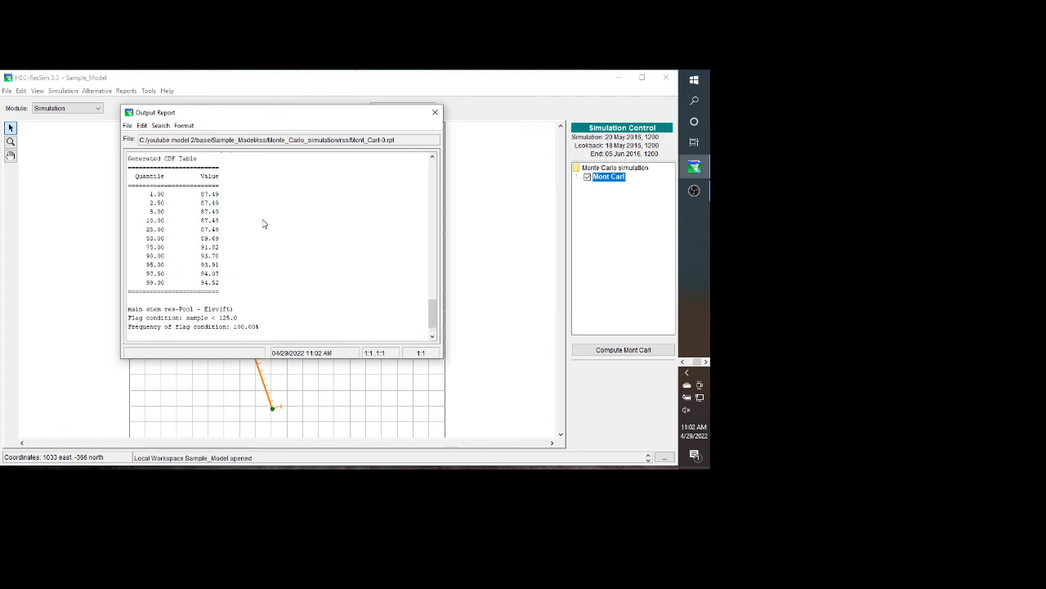